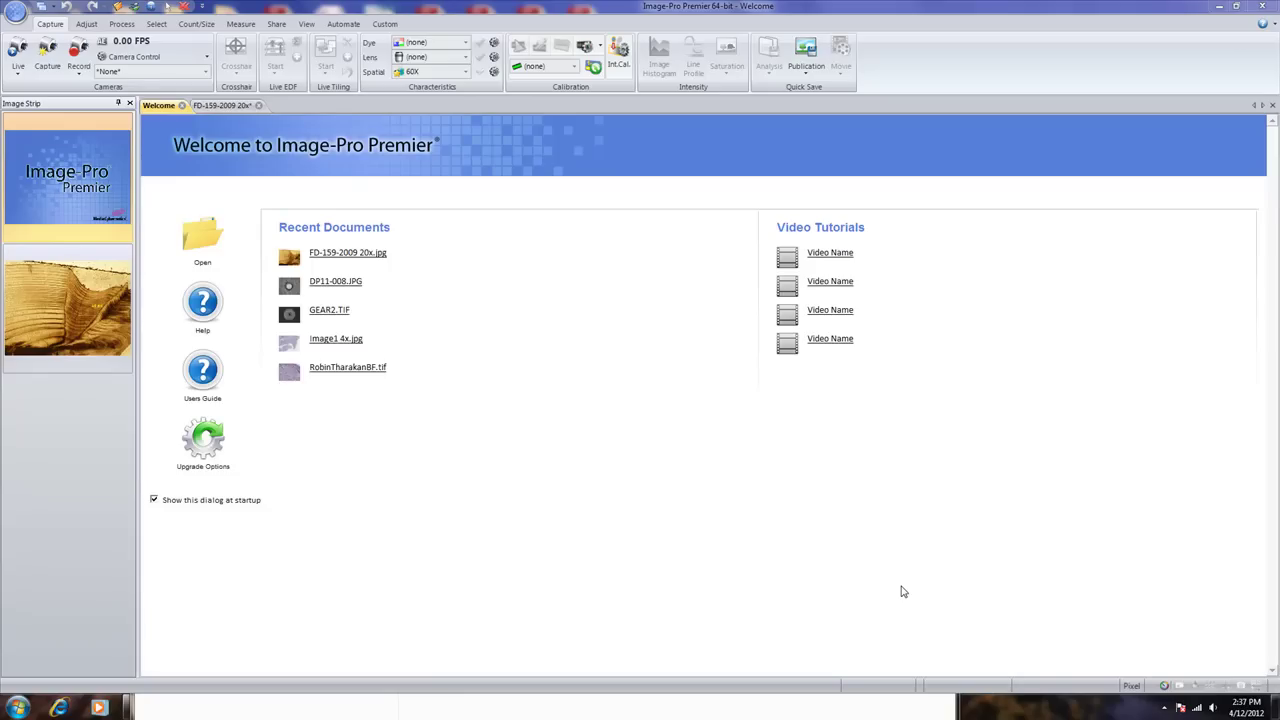
# Open the FD-159-2009 20x micrograph from the Image Strip
pyautogui.click(84, 266)
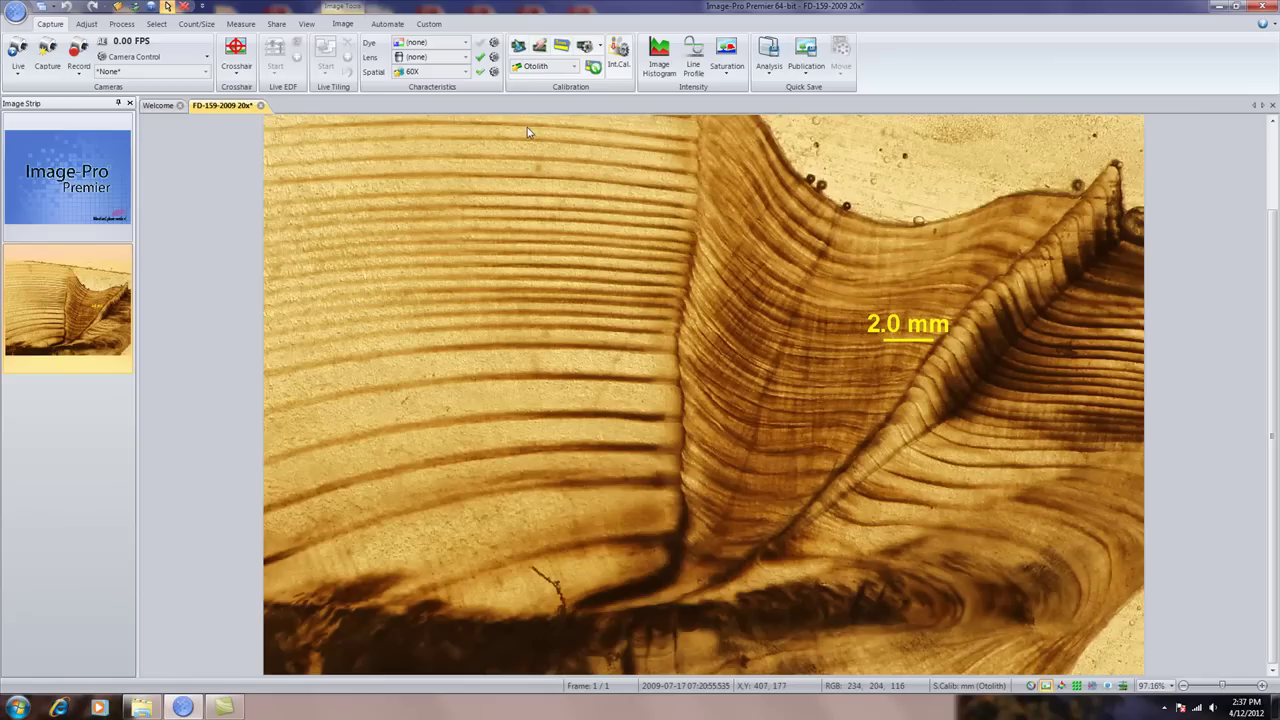
# Create a horizontal Line Profile from the Measure tab and move it up across the growth rings
pyautogui.click(240, 24)
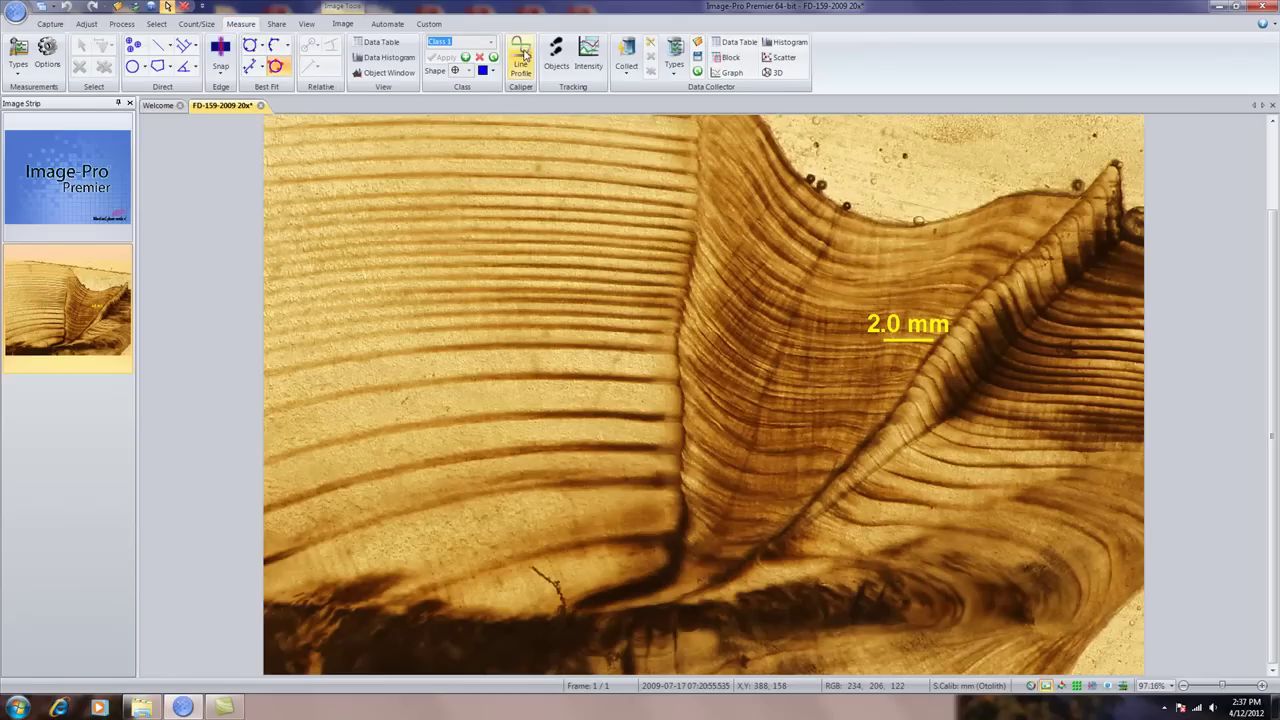
pyautogui.click(520, 60)
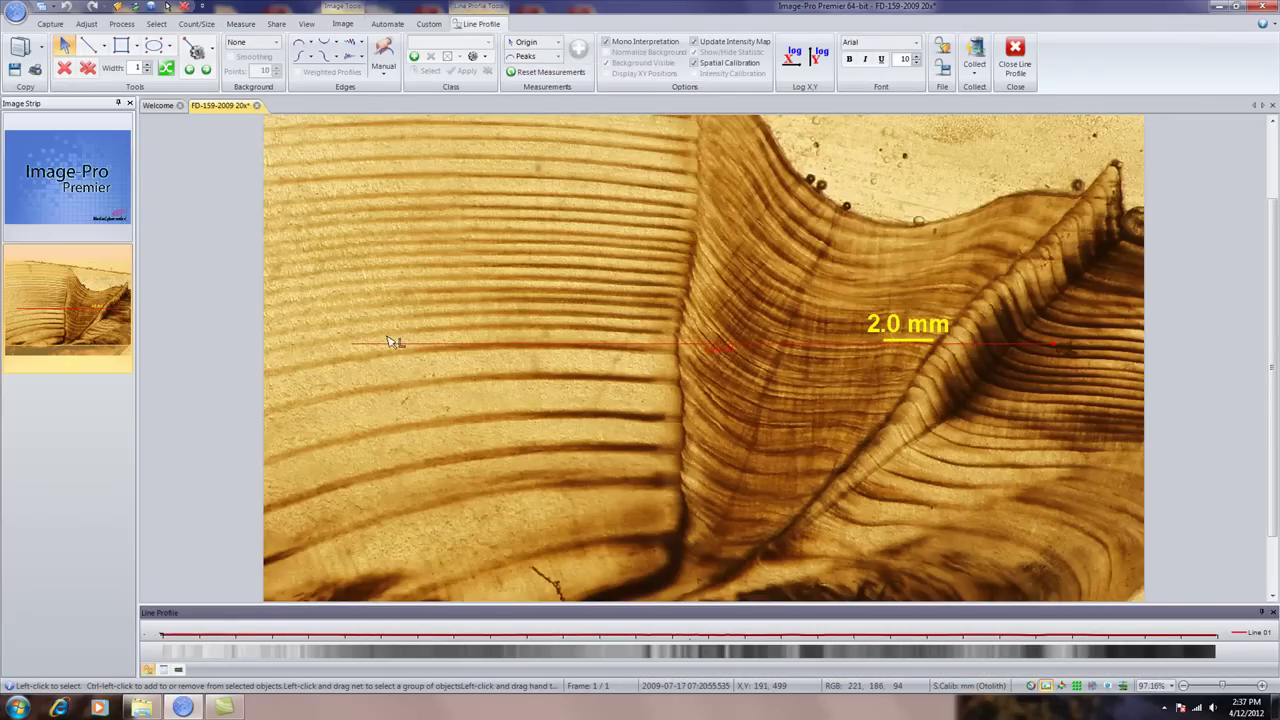
pyautogui.moveTo(397, 346); pyautogui.dragTo(401, 270)
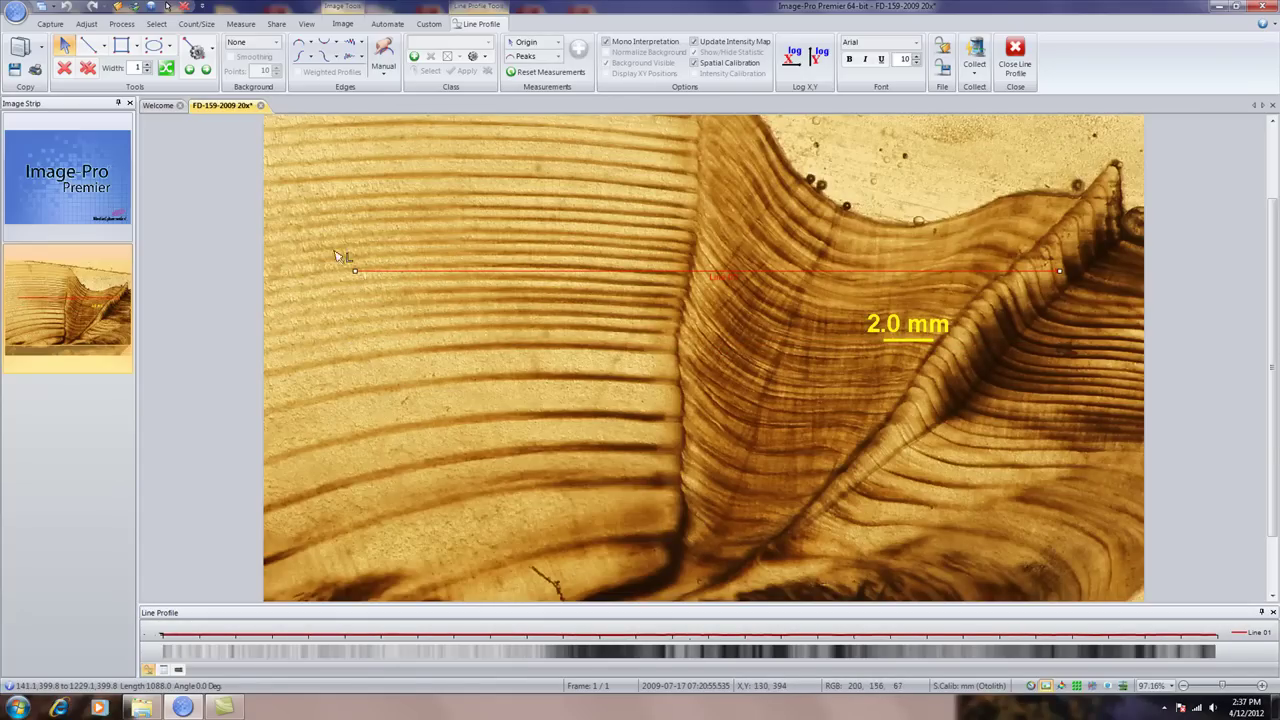
# Delete the horizontal profile line and browse the rectangle, polygon and ellipse shape options
pyautogui.click(65, 70)
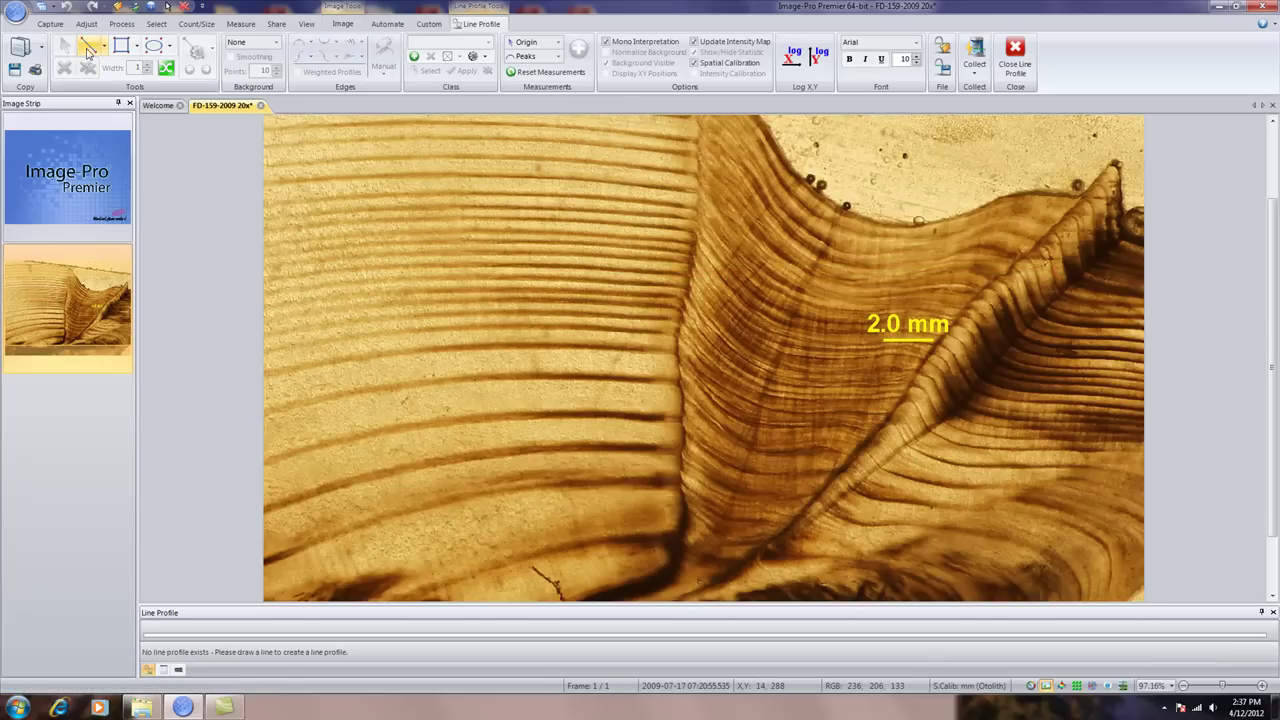
pyautogui.click(90, 50)
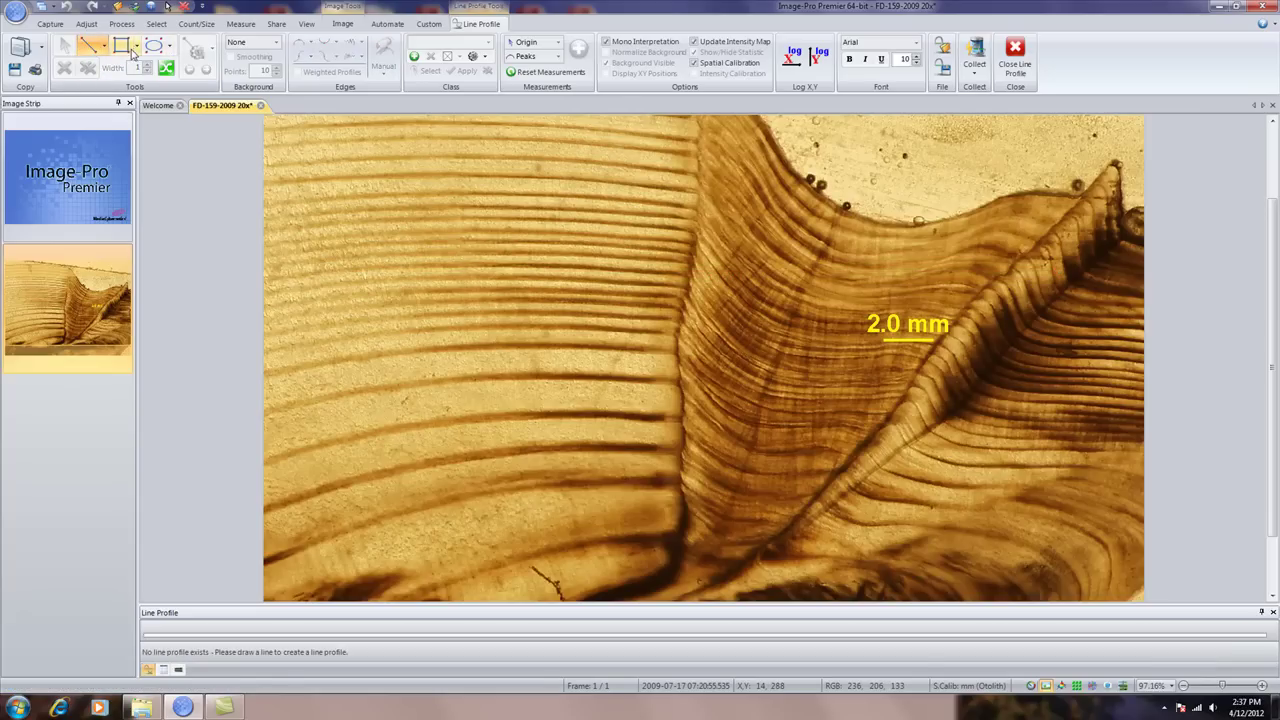
pyautogui.click(137, 47)
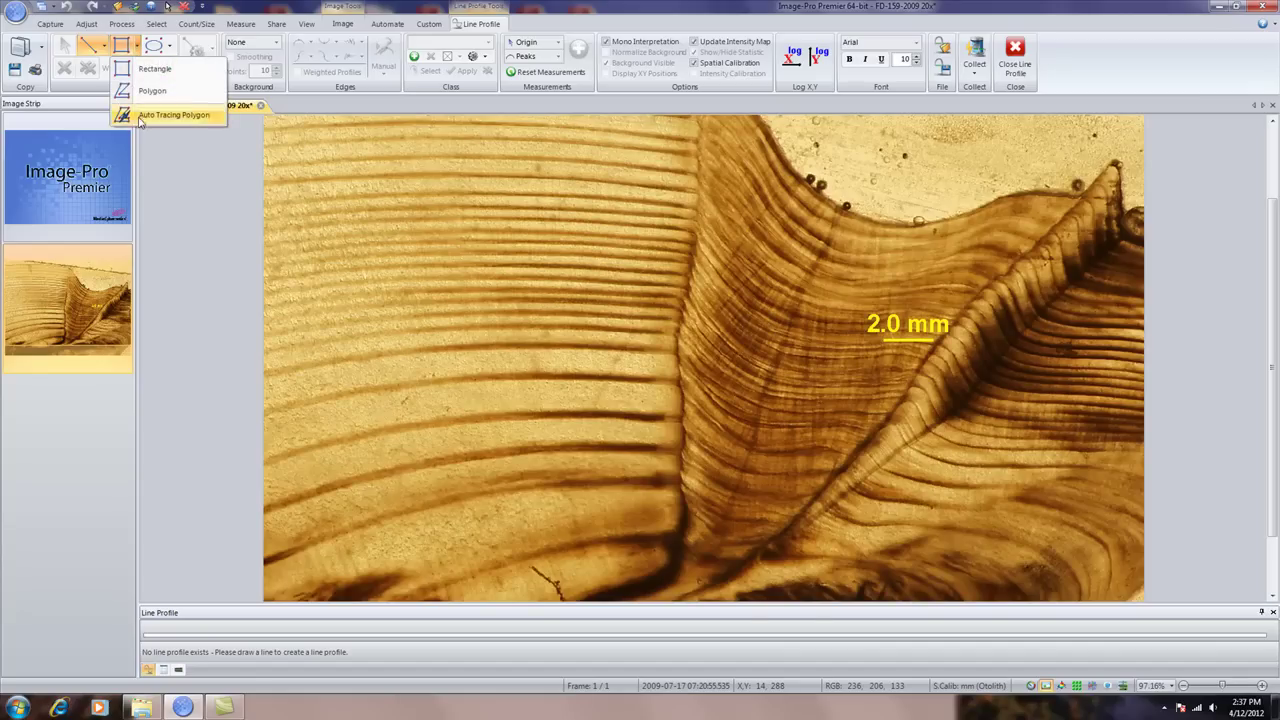
pyautogui.click(171, 47)
pyautogui.click(90, 48)
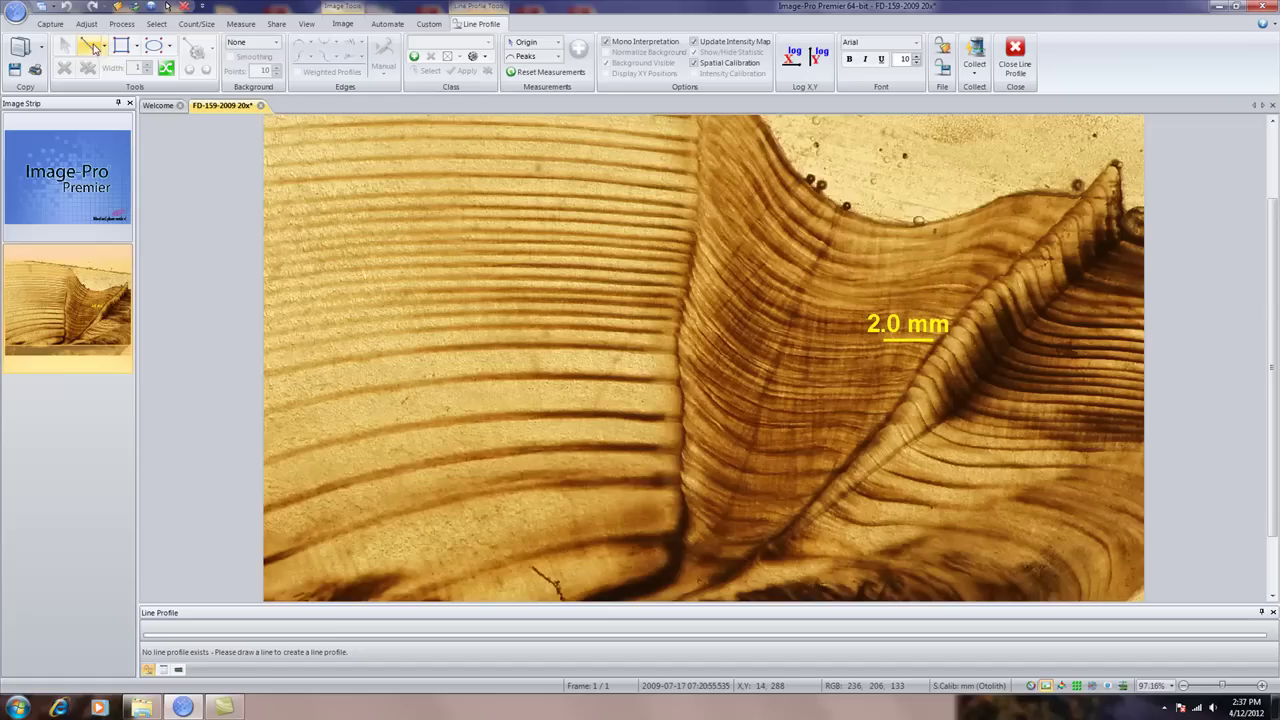
# Draw a straight, near-vertical profile line across the growth rings
pyautogui.click(104, 47)
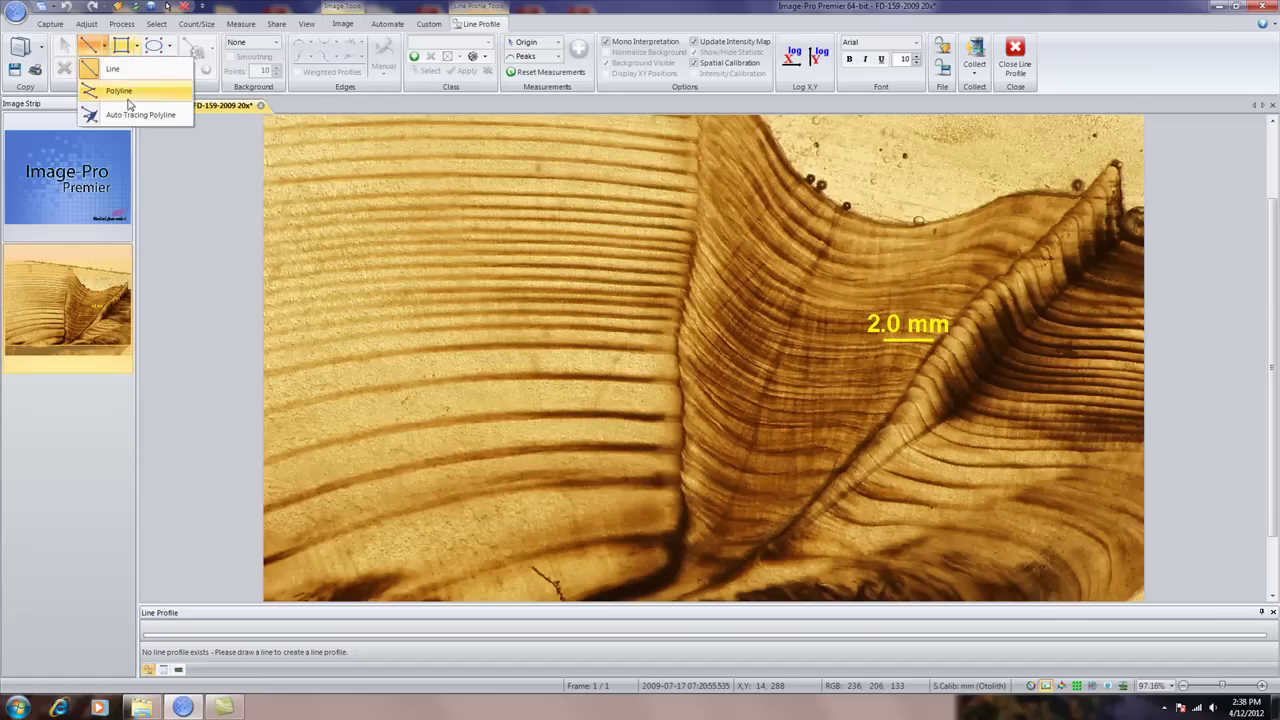
pyautogui.click(112, 68)
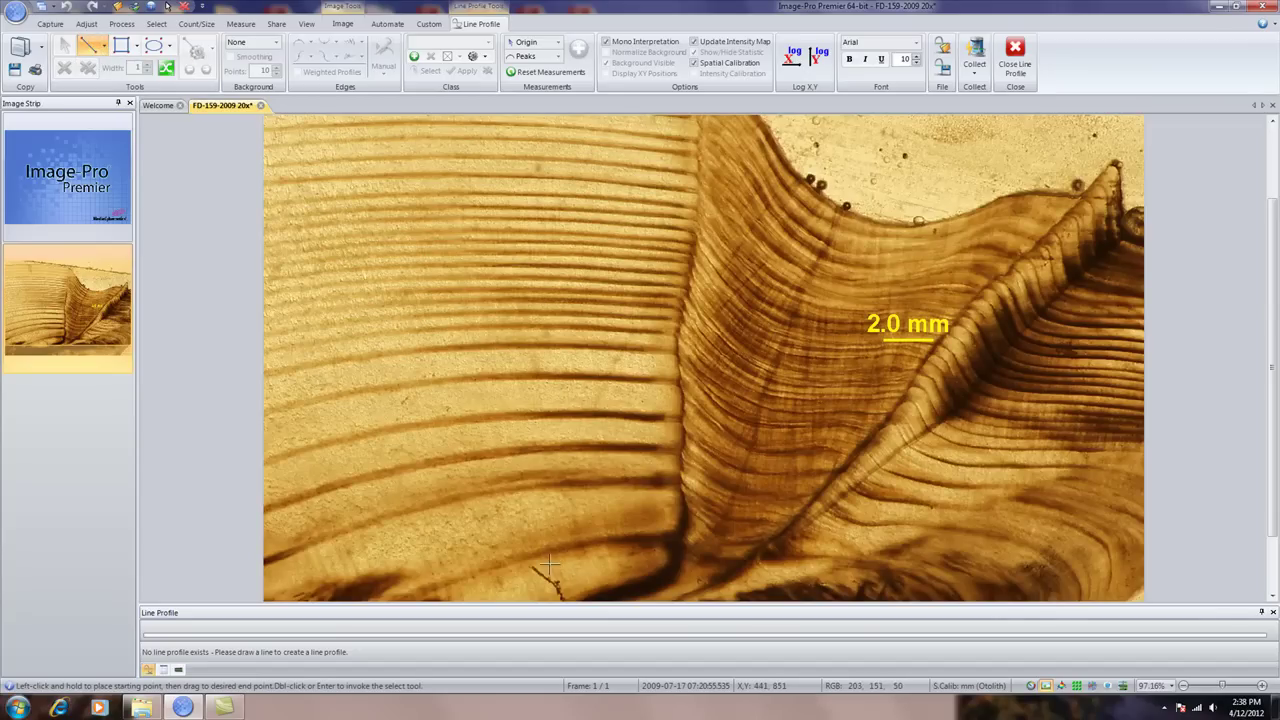
pyautogui.moveTo(553, 564); pyautogui.dragTo(512, 130)
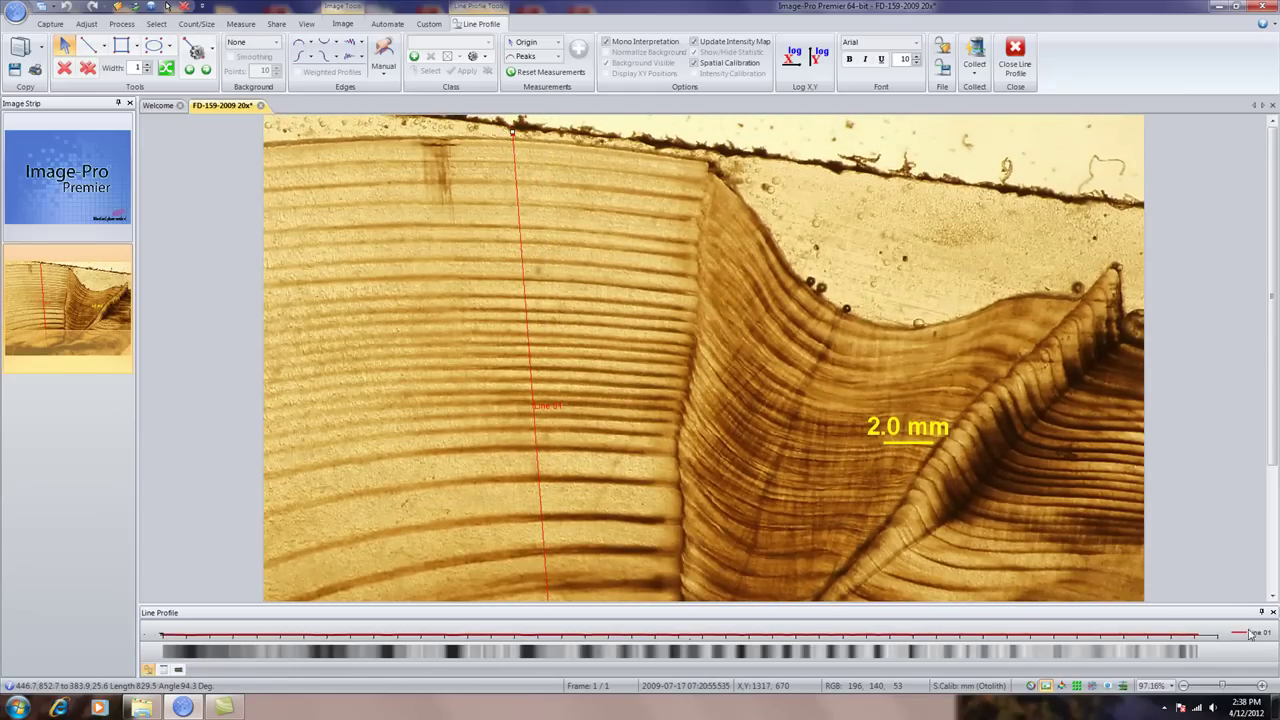
# Zoom out to see the whole 829.5-pixel profile line
pyautogui.scroll(-3, 1222, 686)
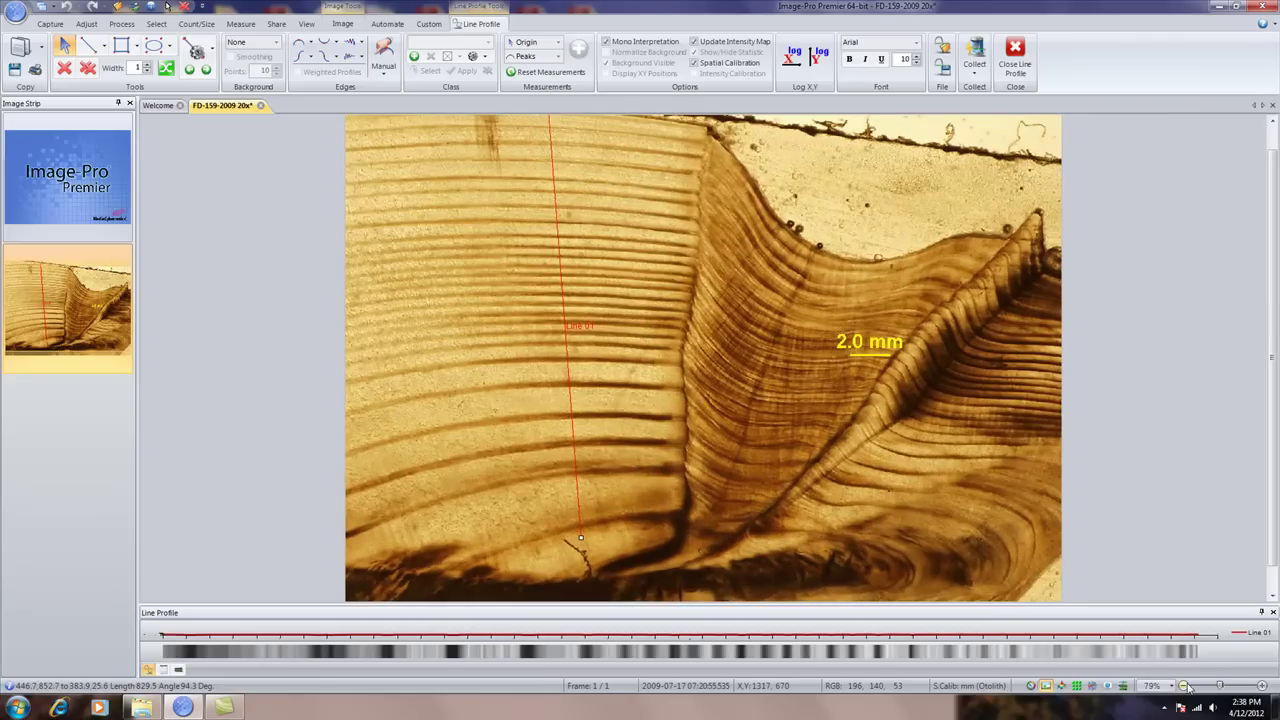
pyautogui.click(1184, 686)
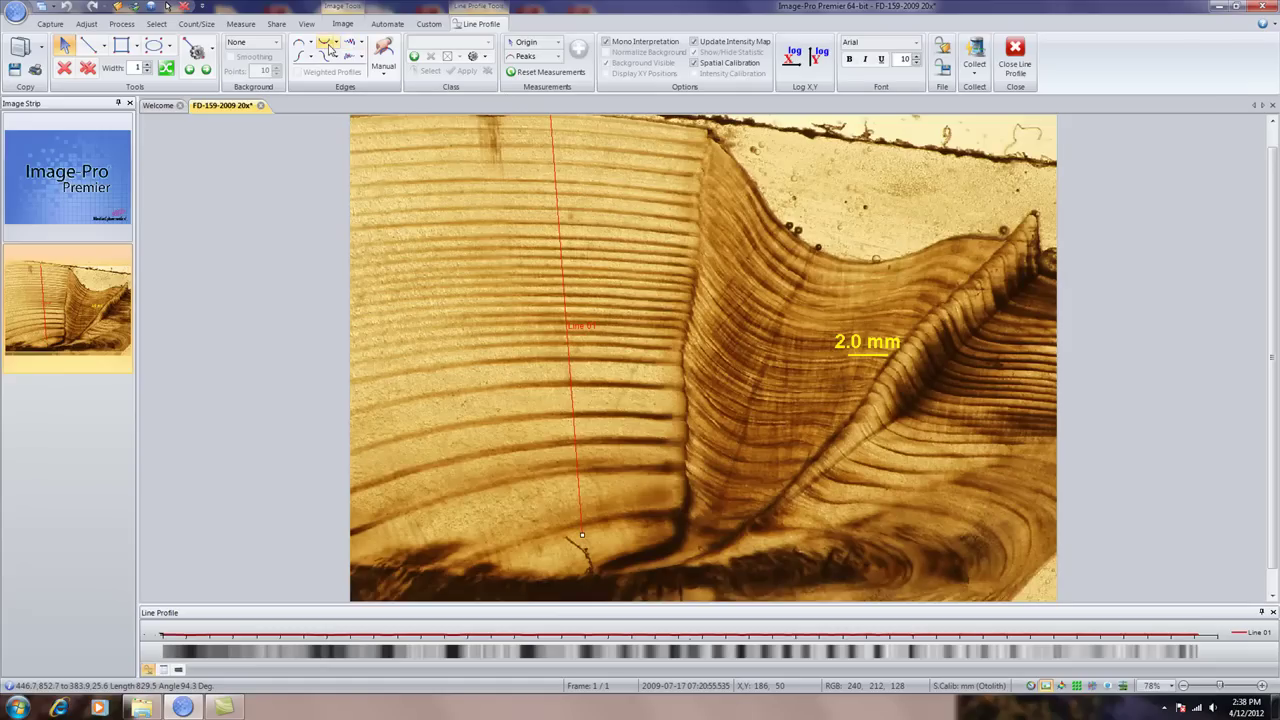
# Detect Valleys on the profile and enlarge the graph to read the labelled minima
pyautogui.click(327, 47)
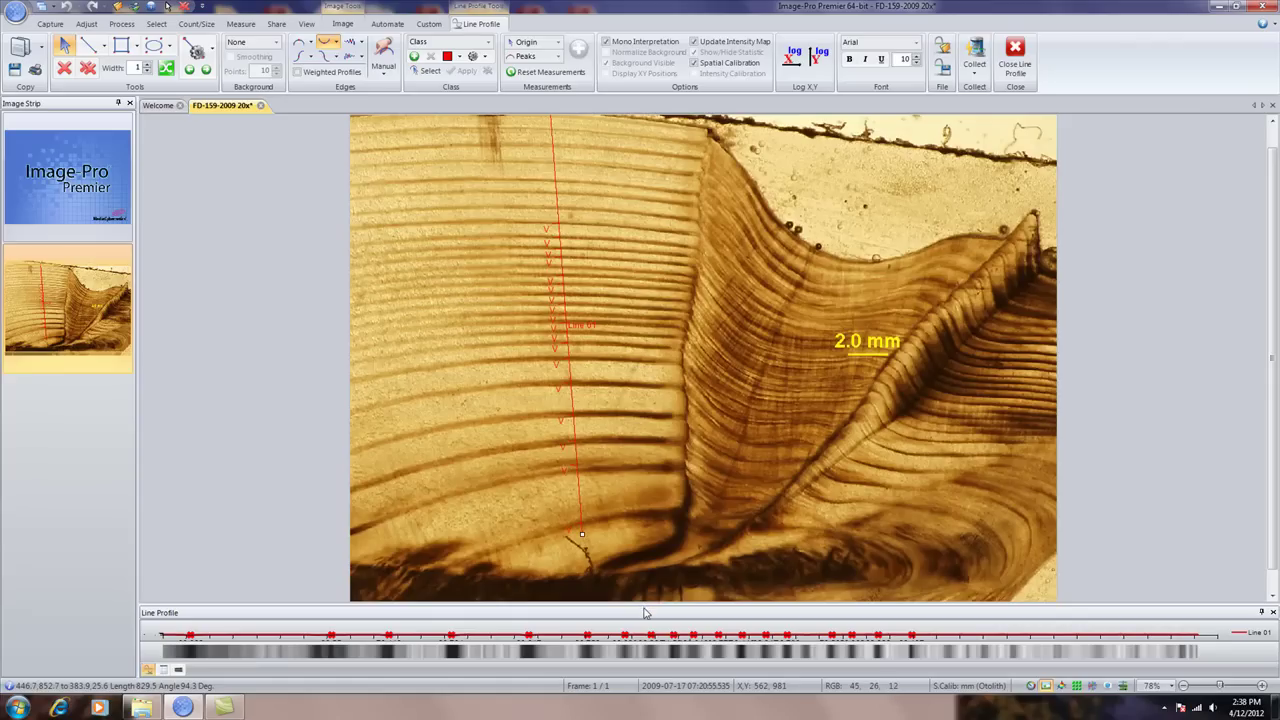
pyautogui.moveTo(643, 604); pyautogui.dragTo(643, 460)
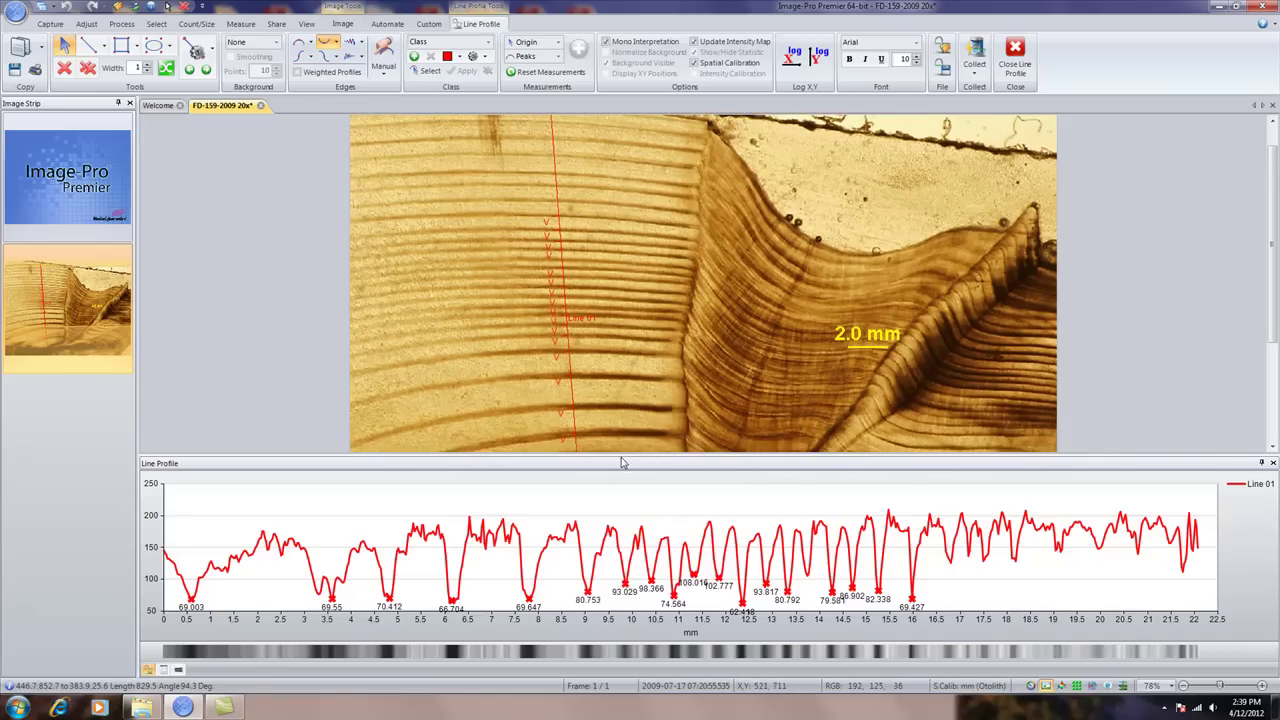
# Shrink the graph panel, set the profile line width to 3, and open the Valleys settings
pyautogui.moveTo(640, 455); pyautogui.dragTo(640, 531)
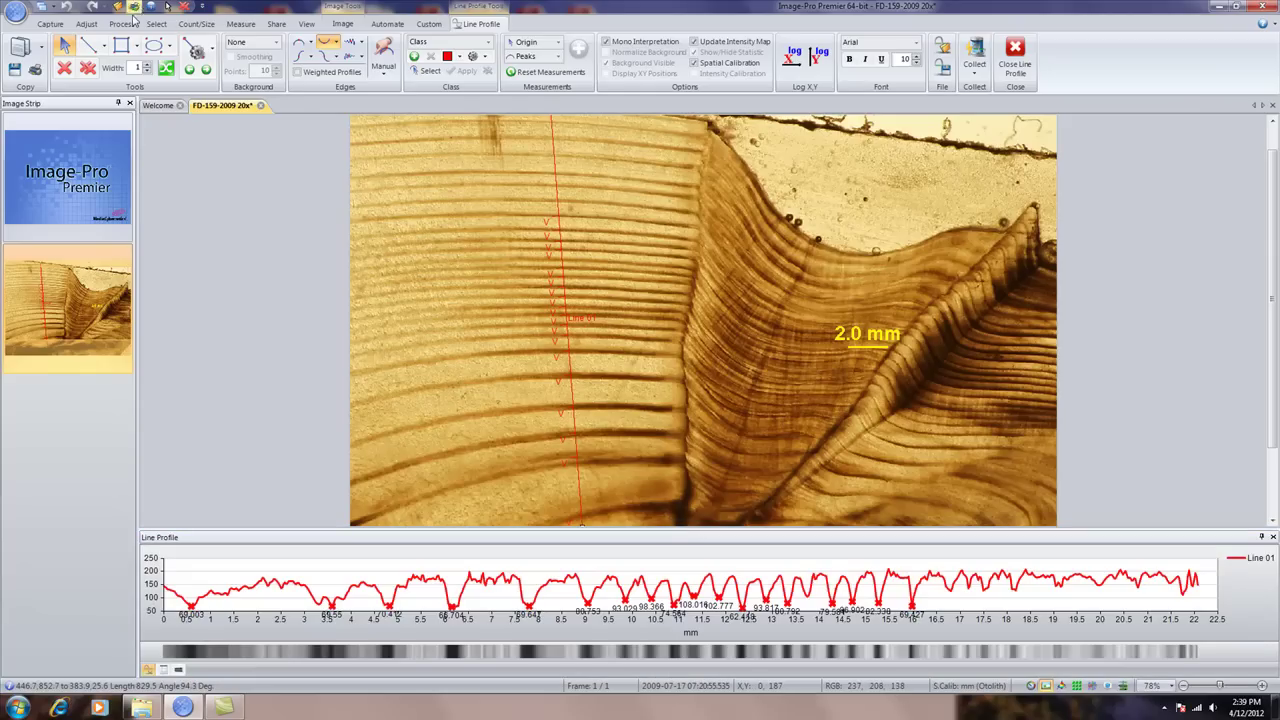
pyautogui.click(149, 65)
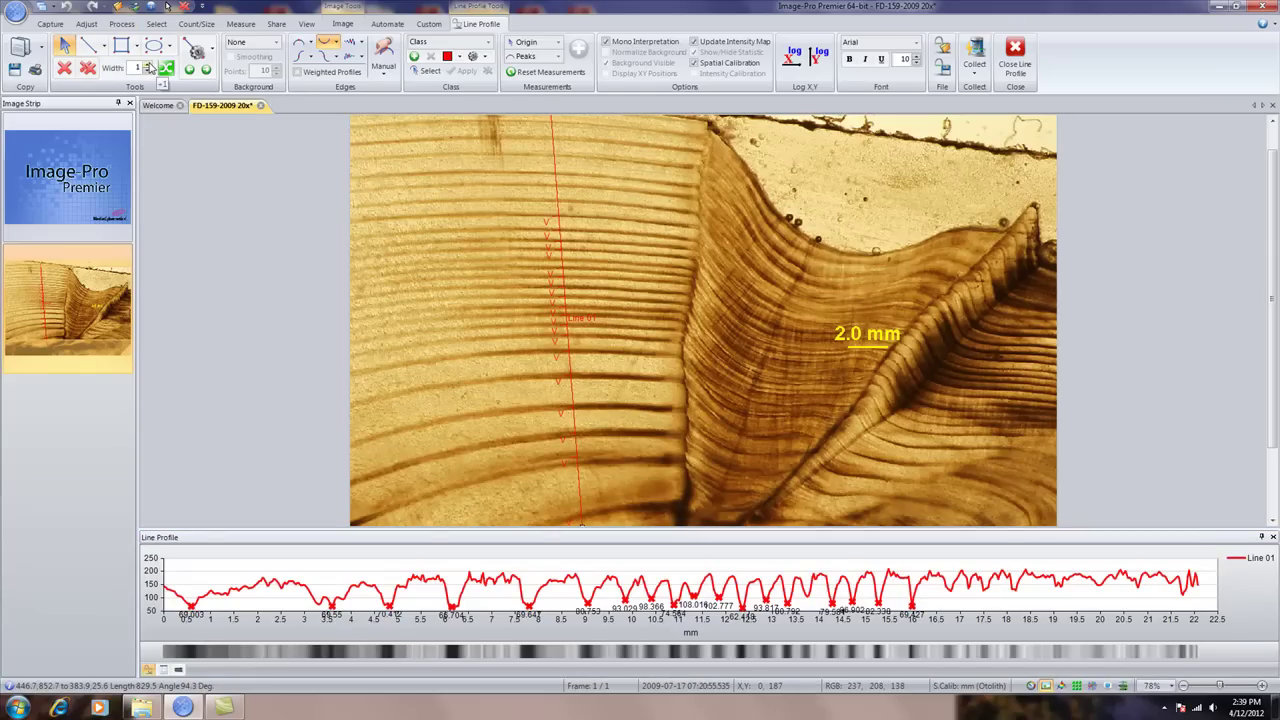
pyautogui.click(148, 65)
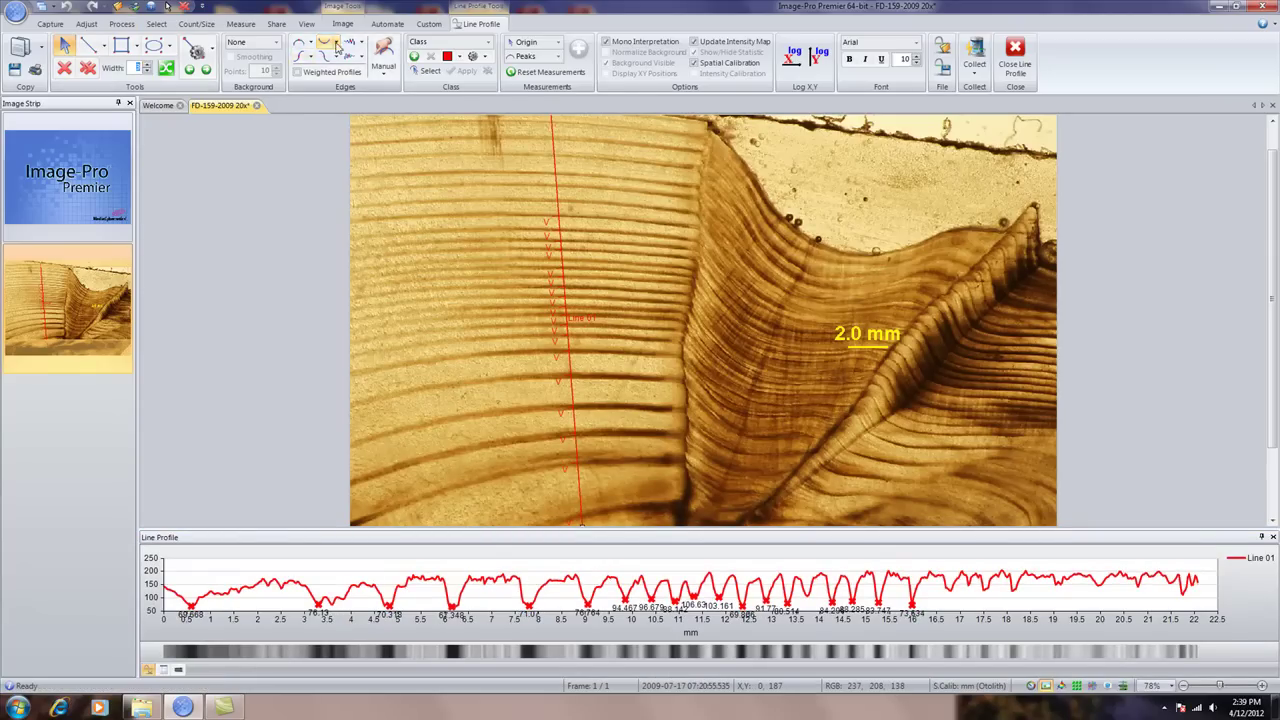
pyautogui.click(337, 43)
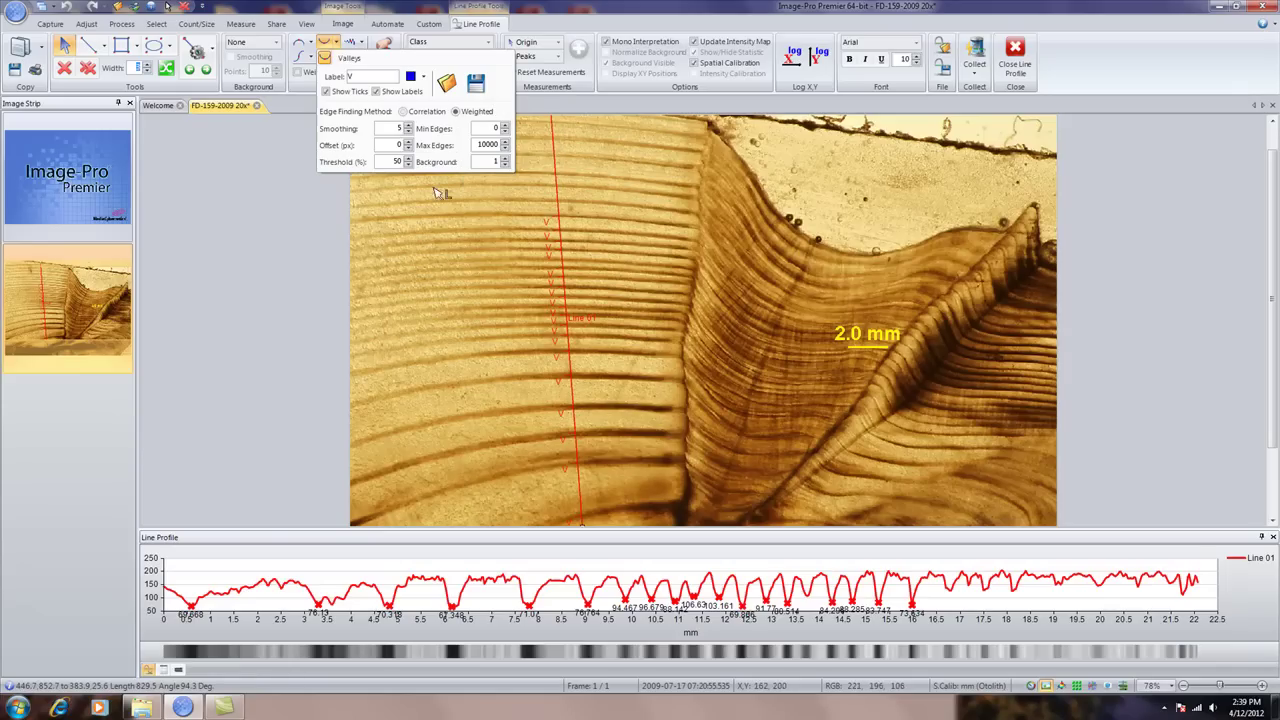
# Raise valley smoothing and turn on weighted profiles
pyautogui.click(407, 126)
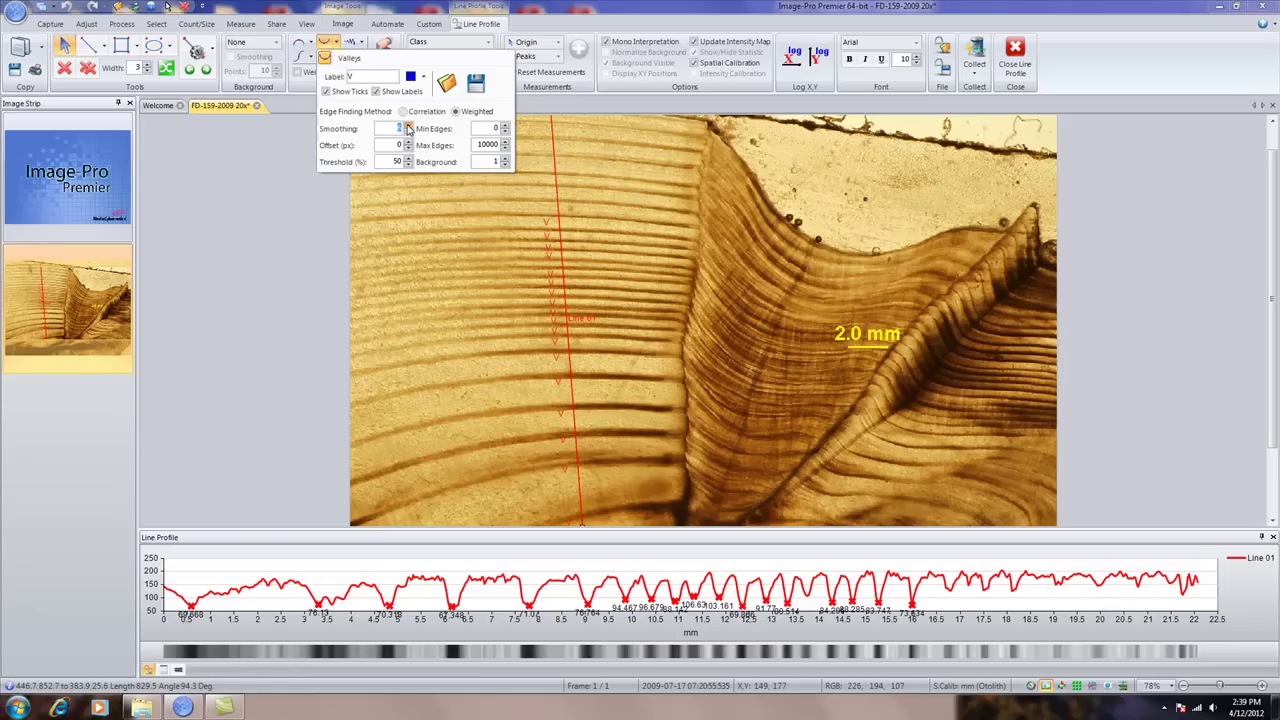
pyautogui.click(407, 126)
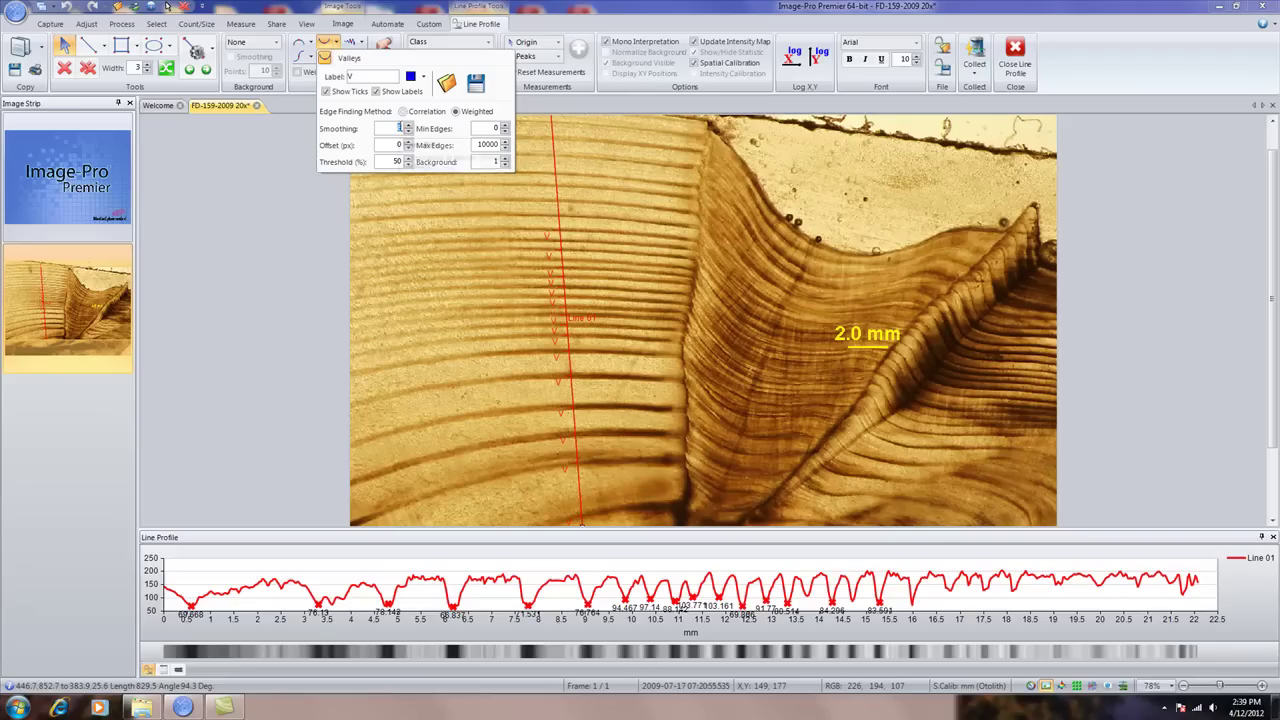
pyautogui.click(298, 75)
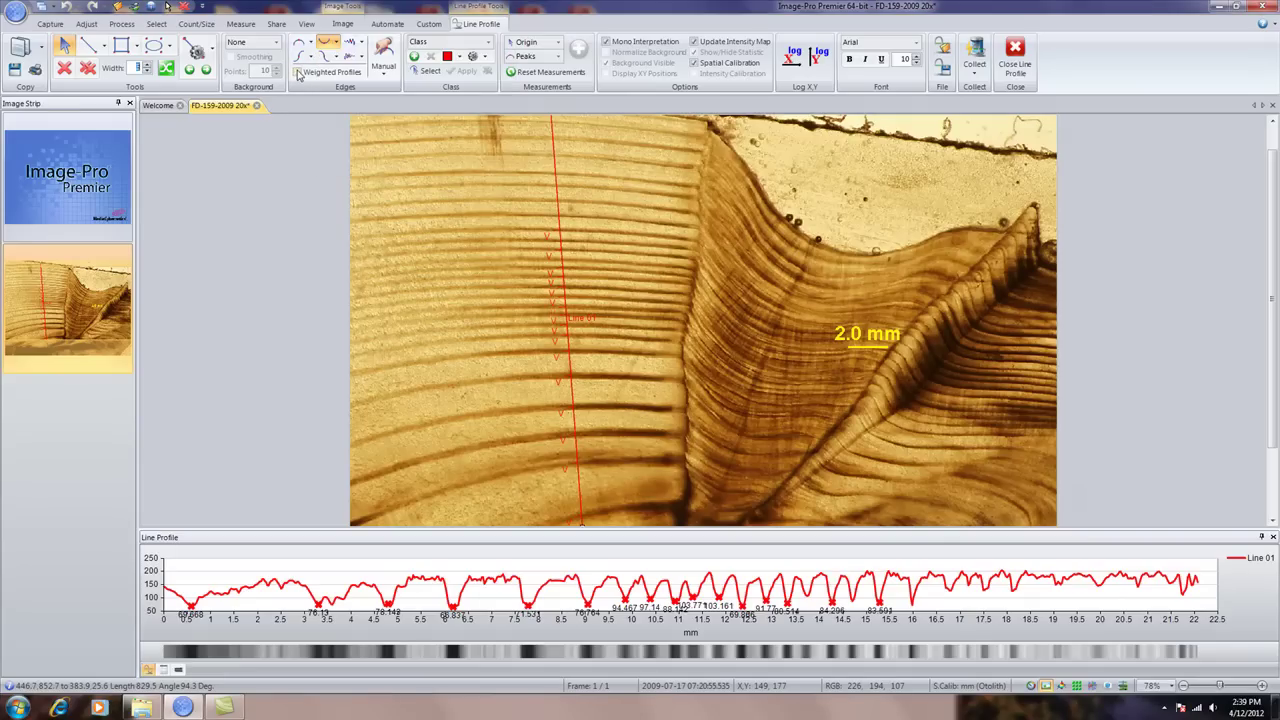
pyautogui.click(298, 75)
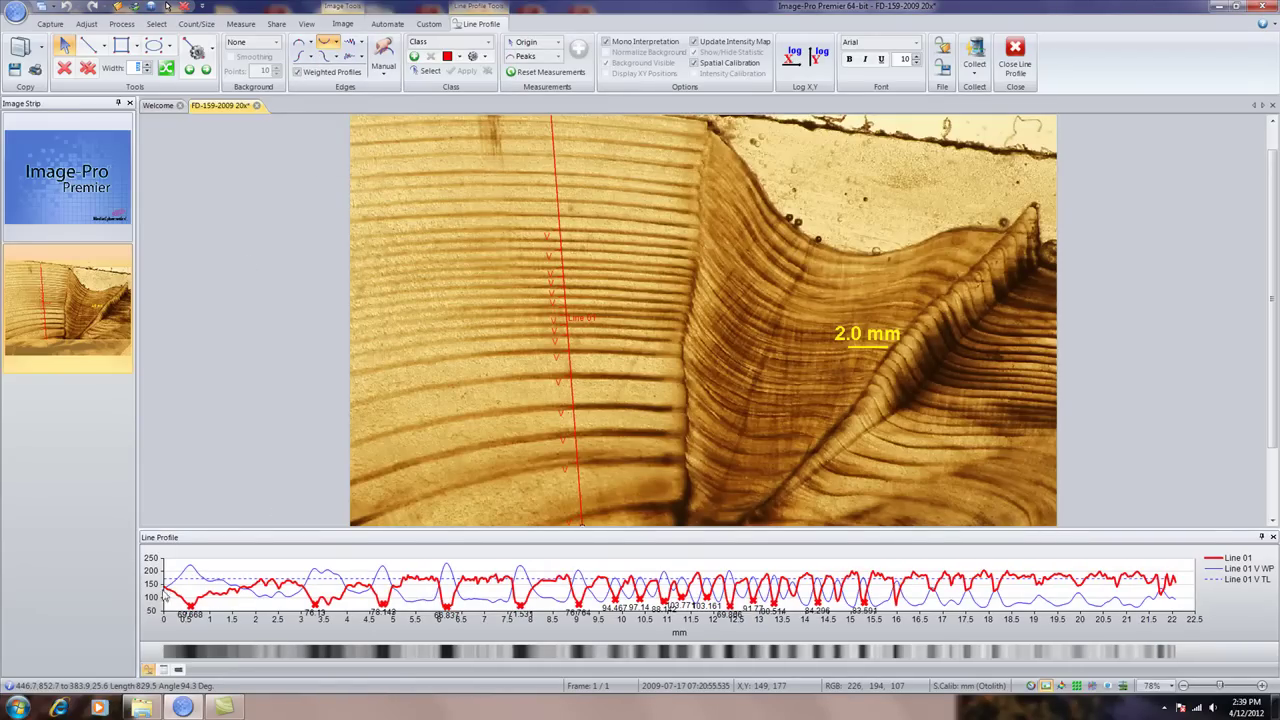
# Reopen the valley settings and lower smoothing to 2
pyautogui.click(340, 43)
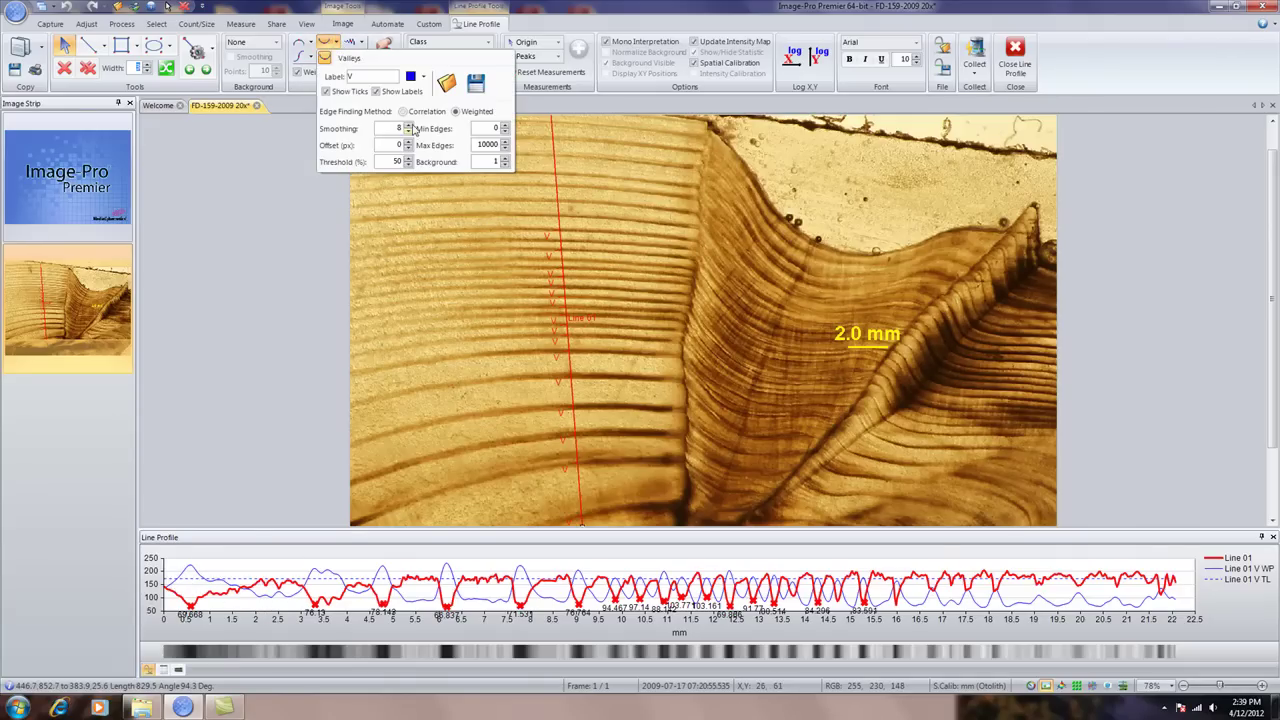
pyautogui.click(408, 132)
pyautogui.click(408, 132)
pyautogui.click(408, 132)
pyautogui.click(408, 132)
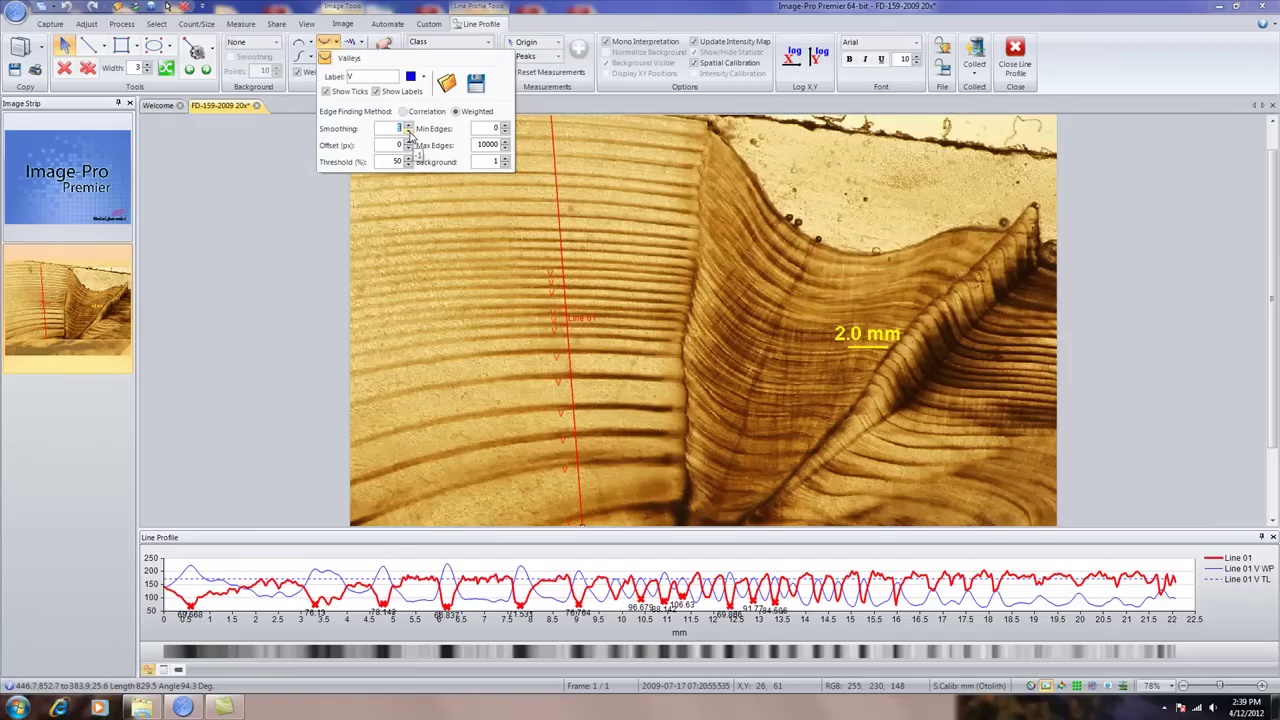
pyautogui.click(408, 133)
pyautogui.click(408, 133)
pyautogui.click(408, 134)
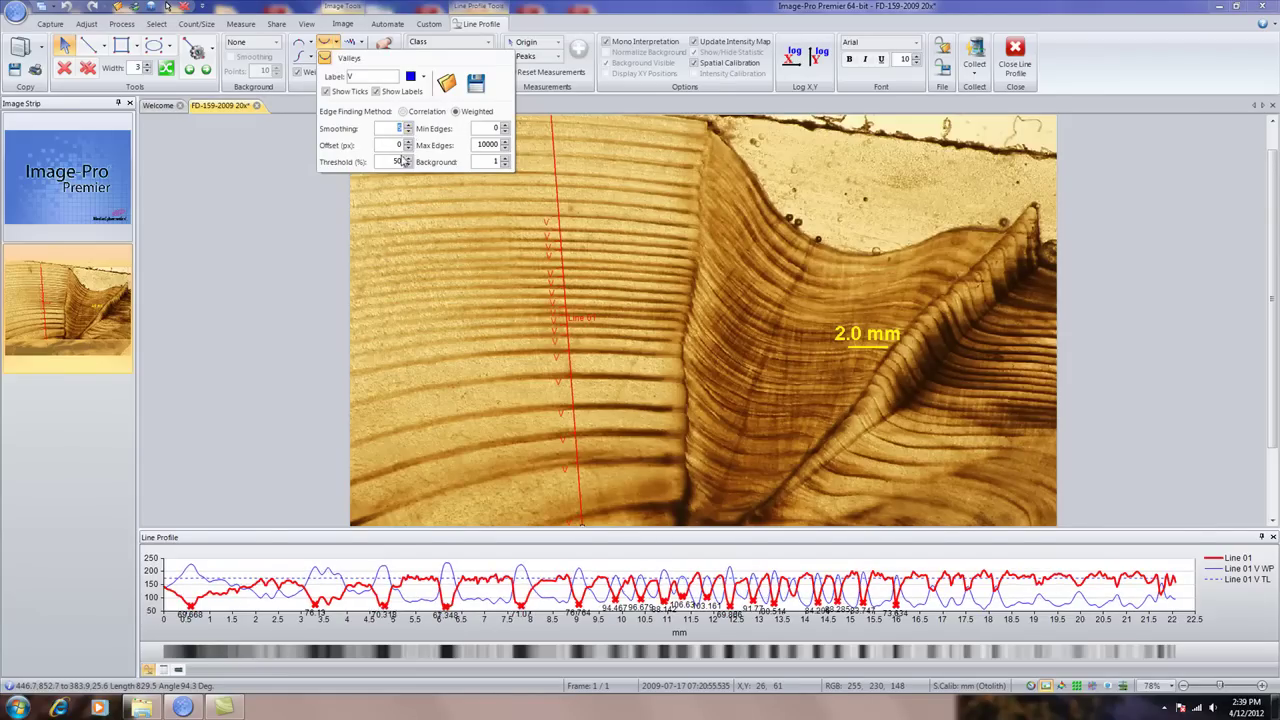
# Lower the valley threshold to 7 and adjust the background level
pyautogui.click(408, 165)
pyautogui.click(408, 166)
pyautogui.click(408, 166)
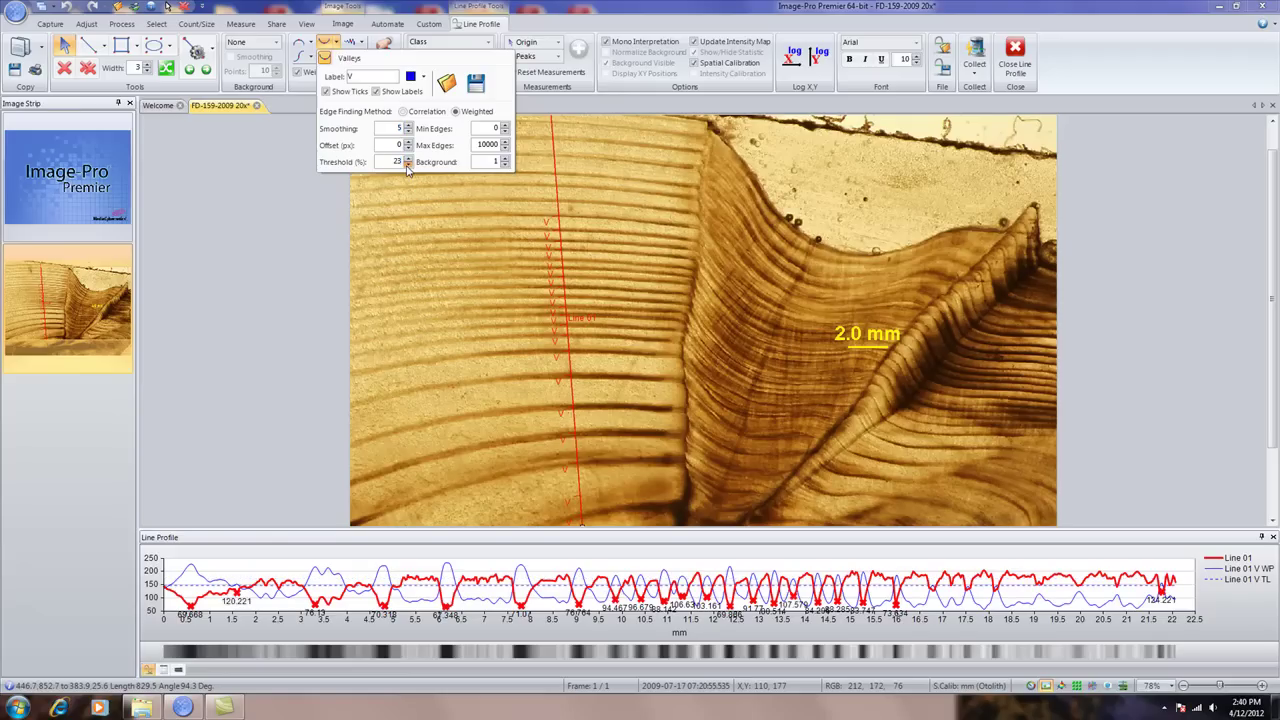
pyautogui.click(408, 166)
pyautogui.click(408, 166)
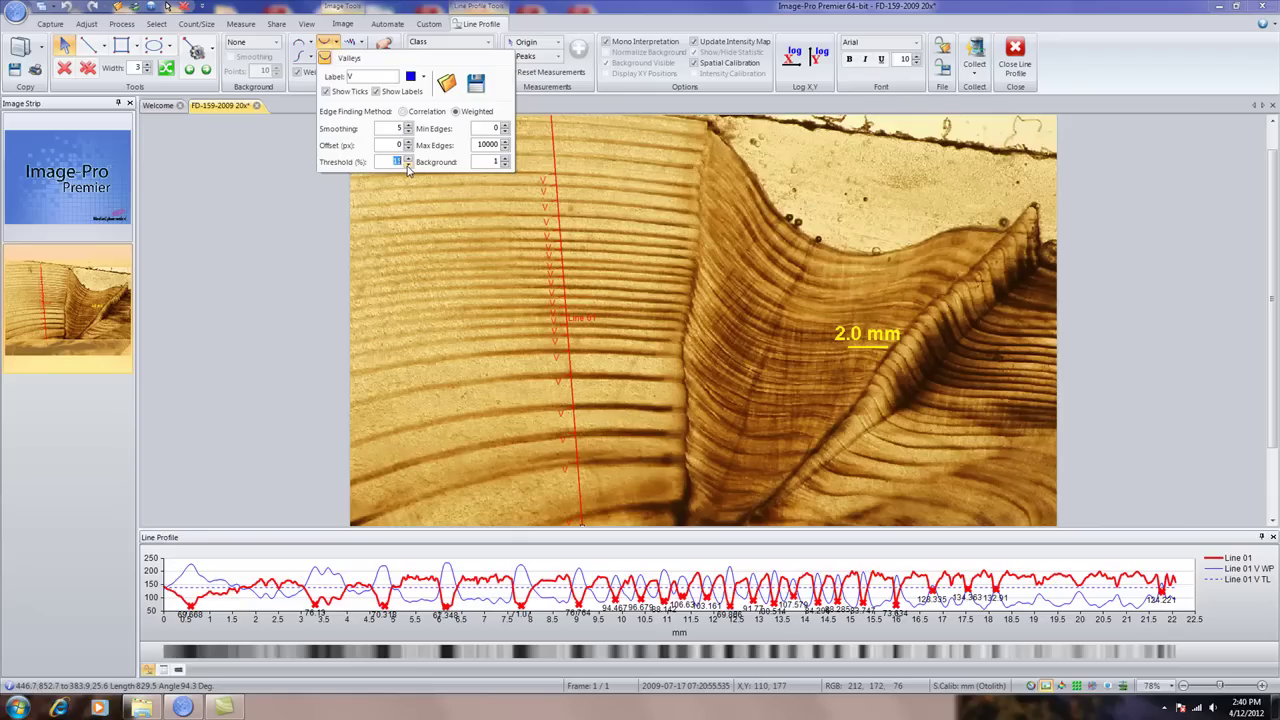
pyautogui.click(408, 166)
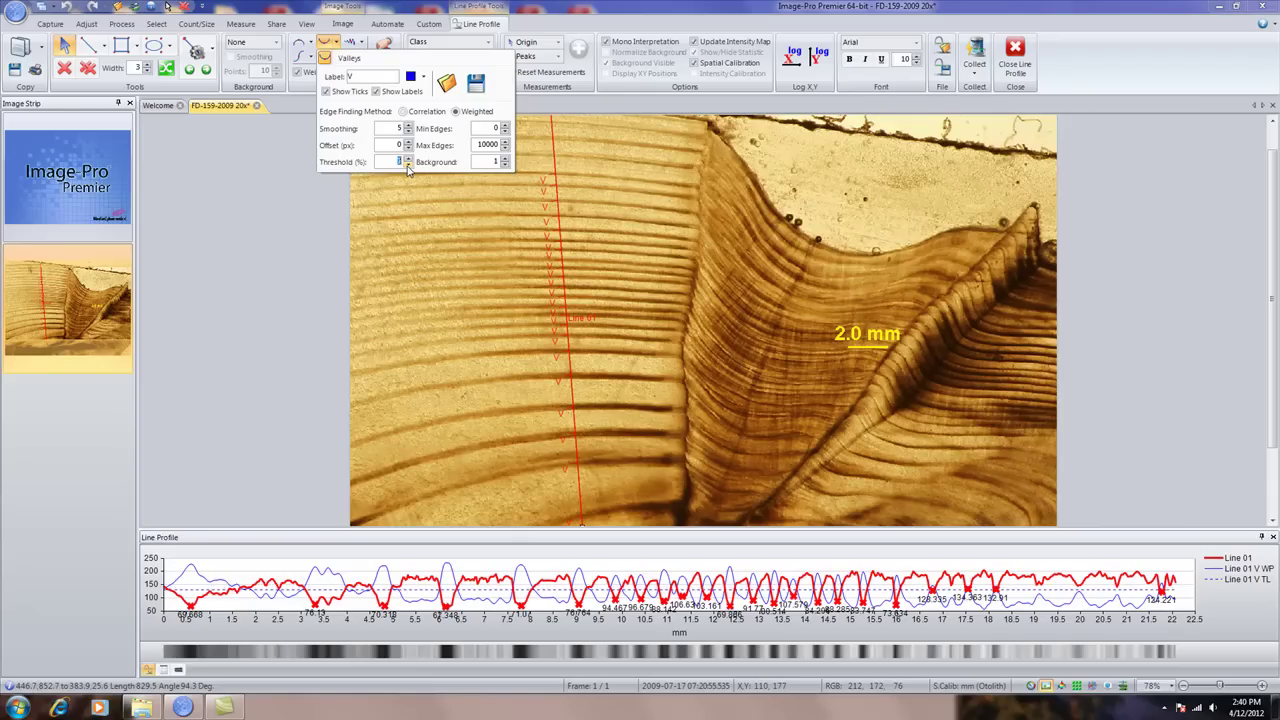
pyautogui.write('7')
pyautogui.click(505, 159)
pyautogui.click(505, 162)
pyautogui.click(505, 166)
# Switch to the Correlation method, raise threshold to 36% and smoothing to 8, then close settings
pyautogui.click(403, 112)
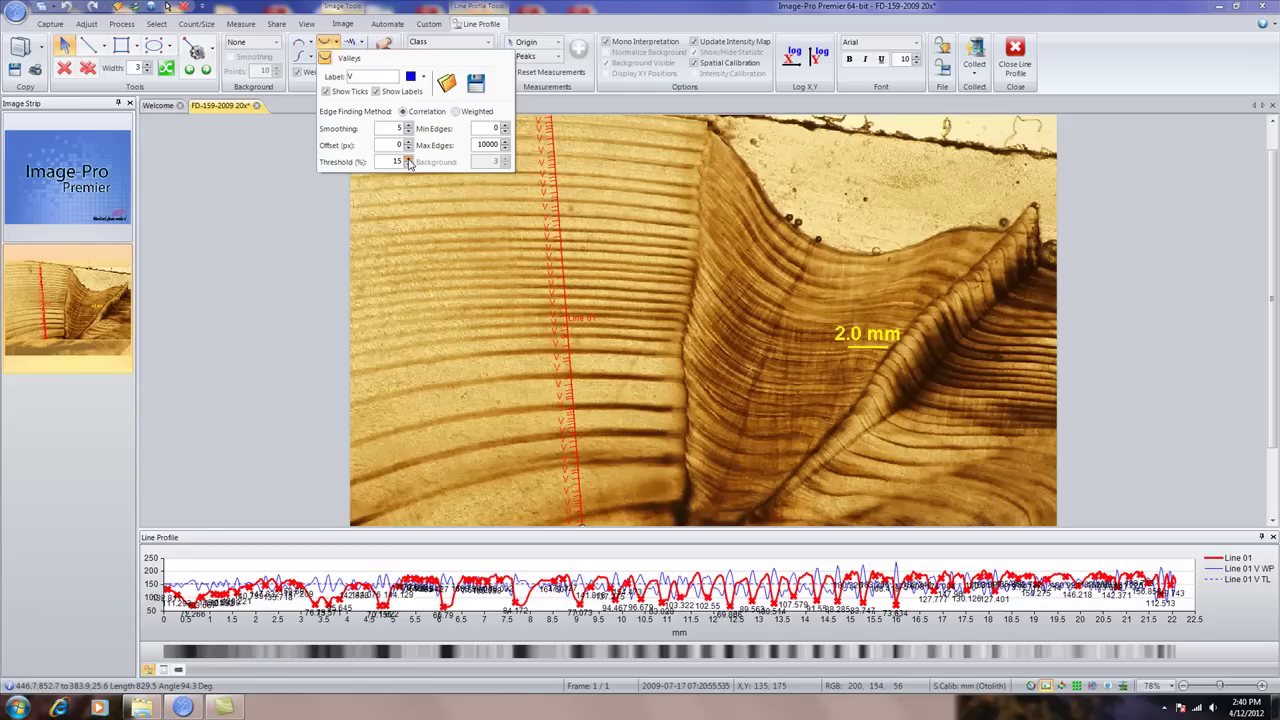
pyautogui.click(408, 161)
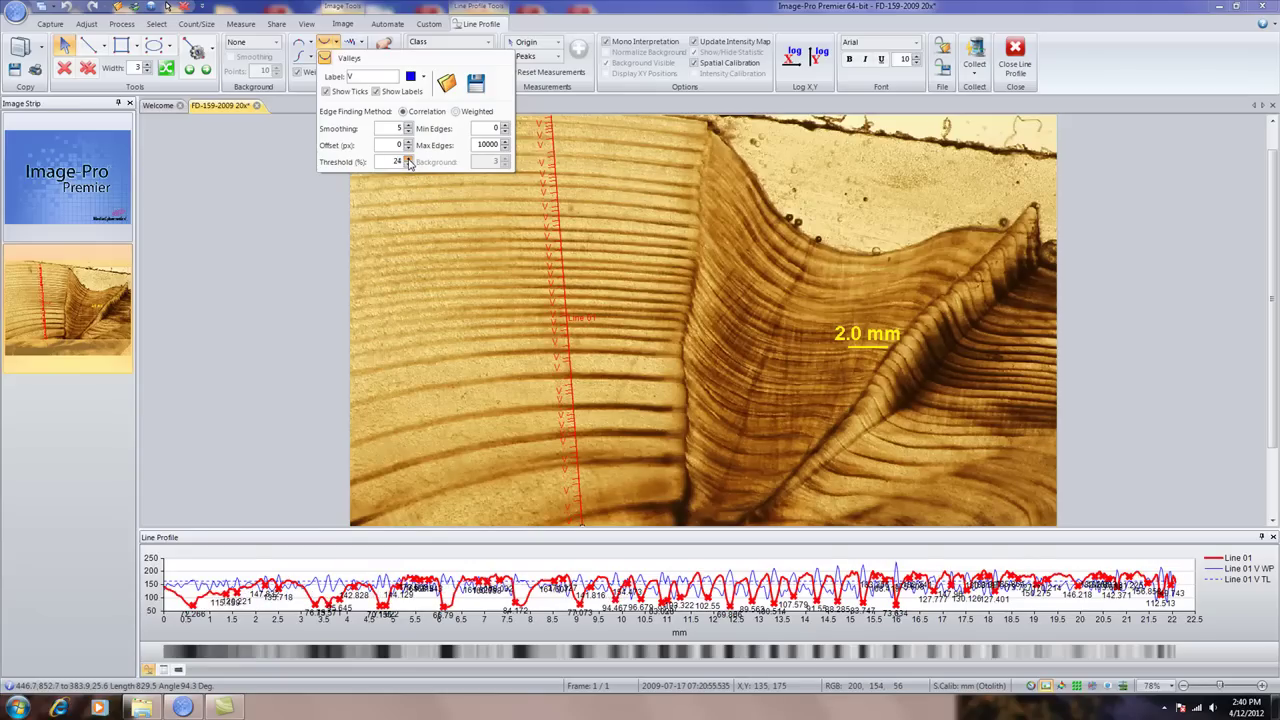
pyautogui.click(408, 162)
pyautogui.click(408, 162)
pyautogui.click(408, 162)
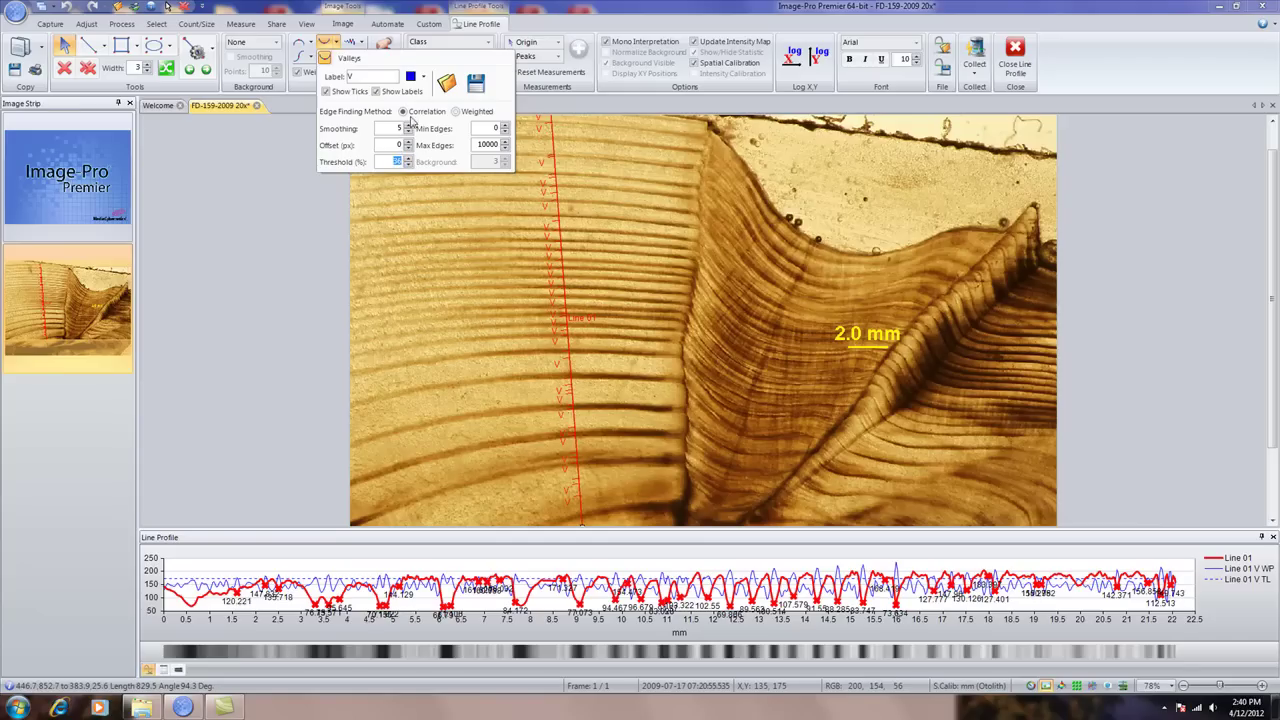
pyautogui.click(407, 131)
pyautogui.click(407, 130)
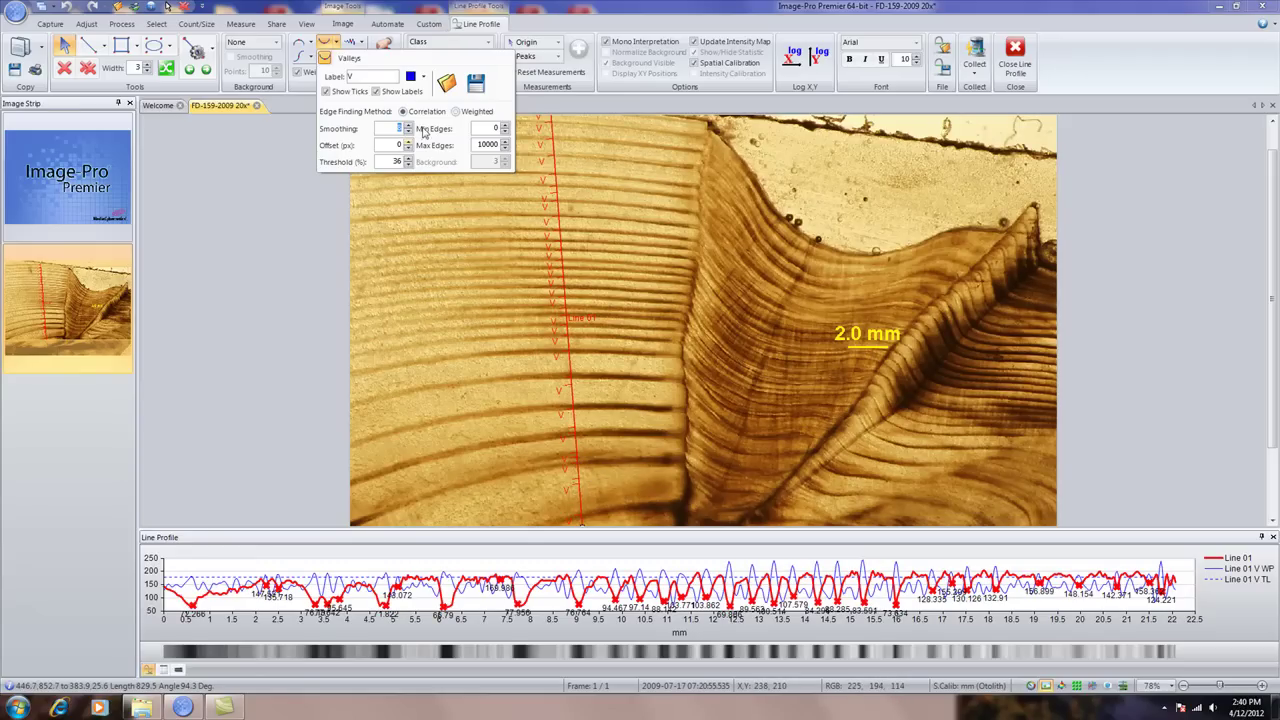
pyautogui.click(409, 161)
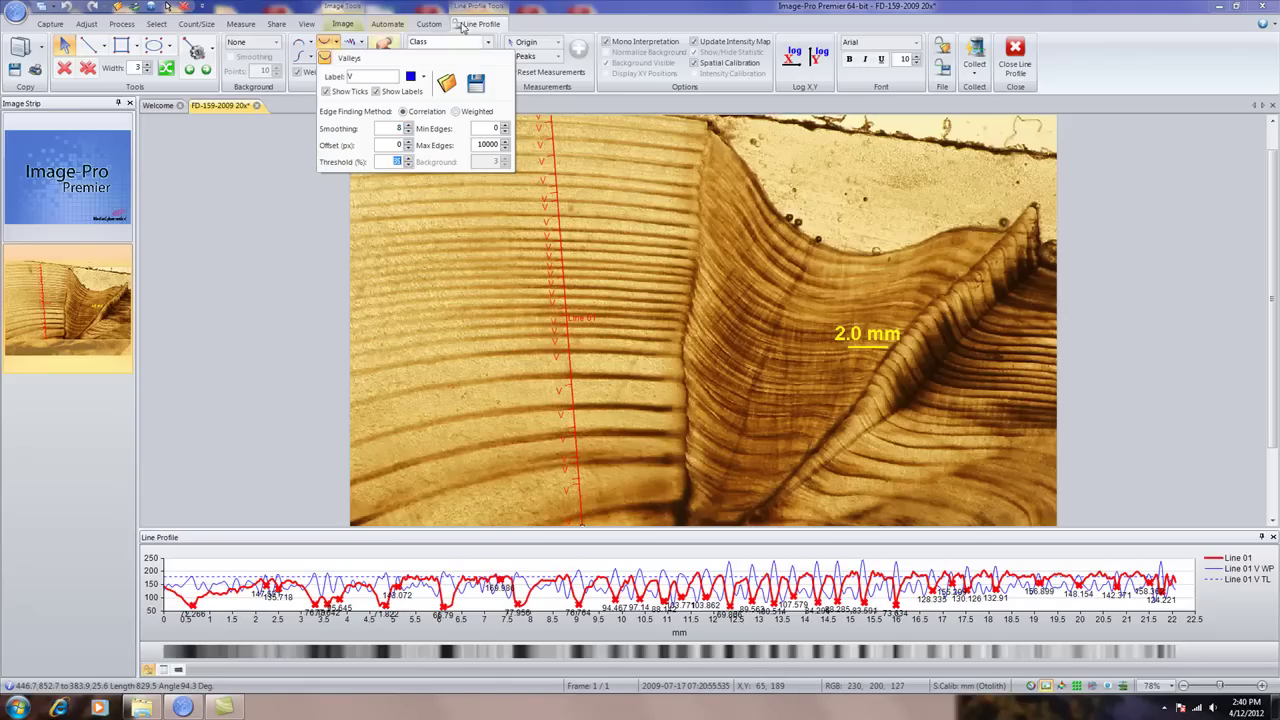
pyautogui.click(310, 258)
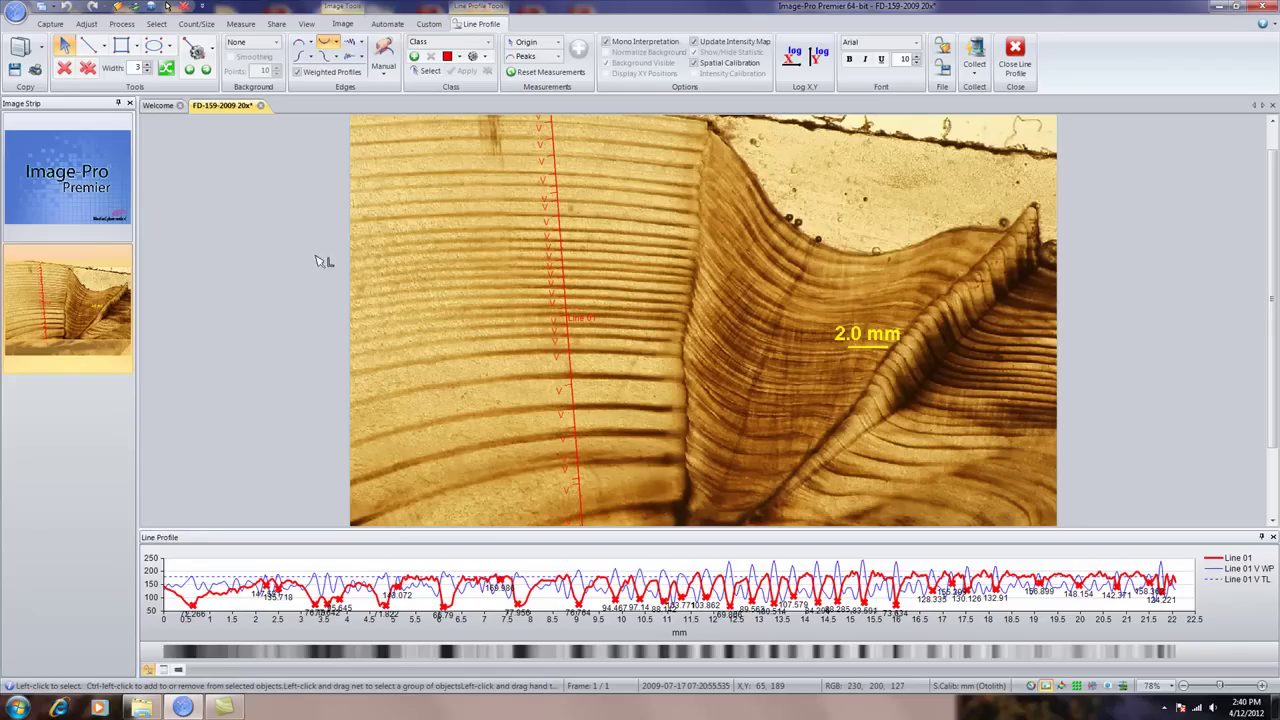
# Choose Manual > Valleys in the Edges group to edit valley marks by hand
pyautogui.click(385, 80)
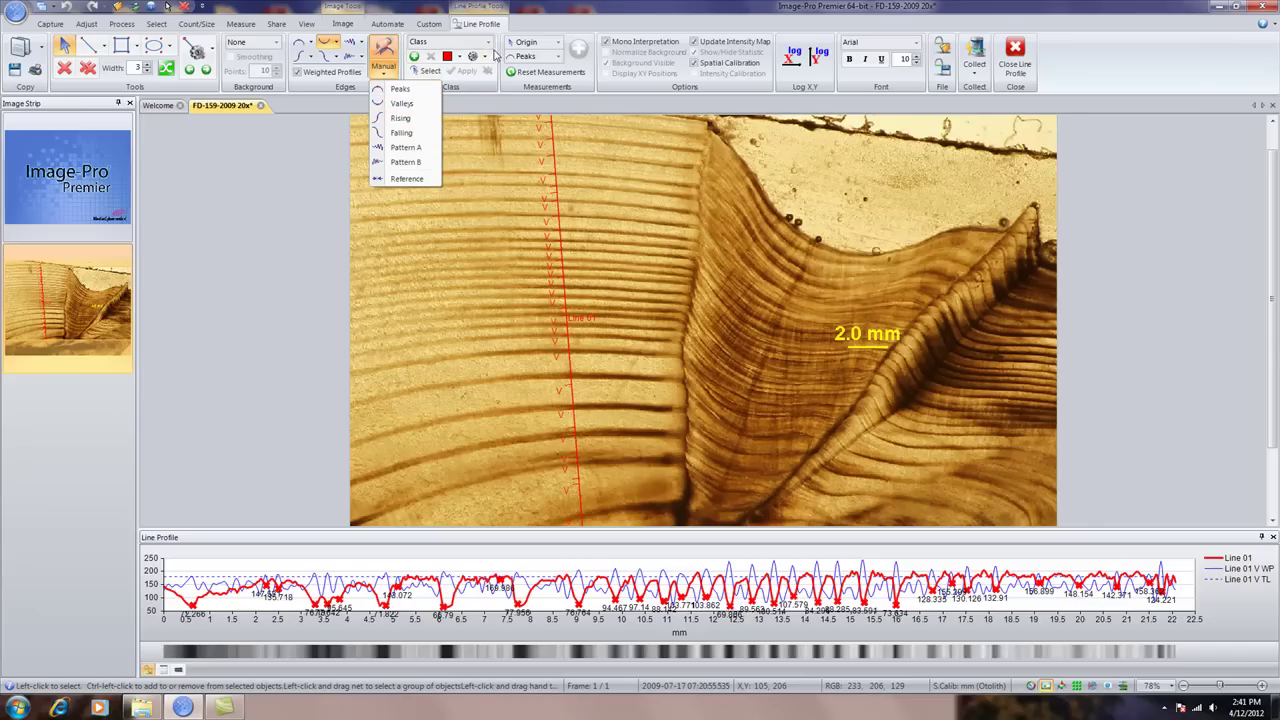
pyautogui.click(489, 45)
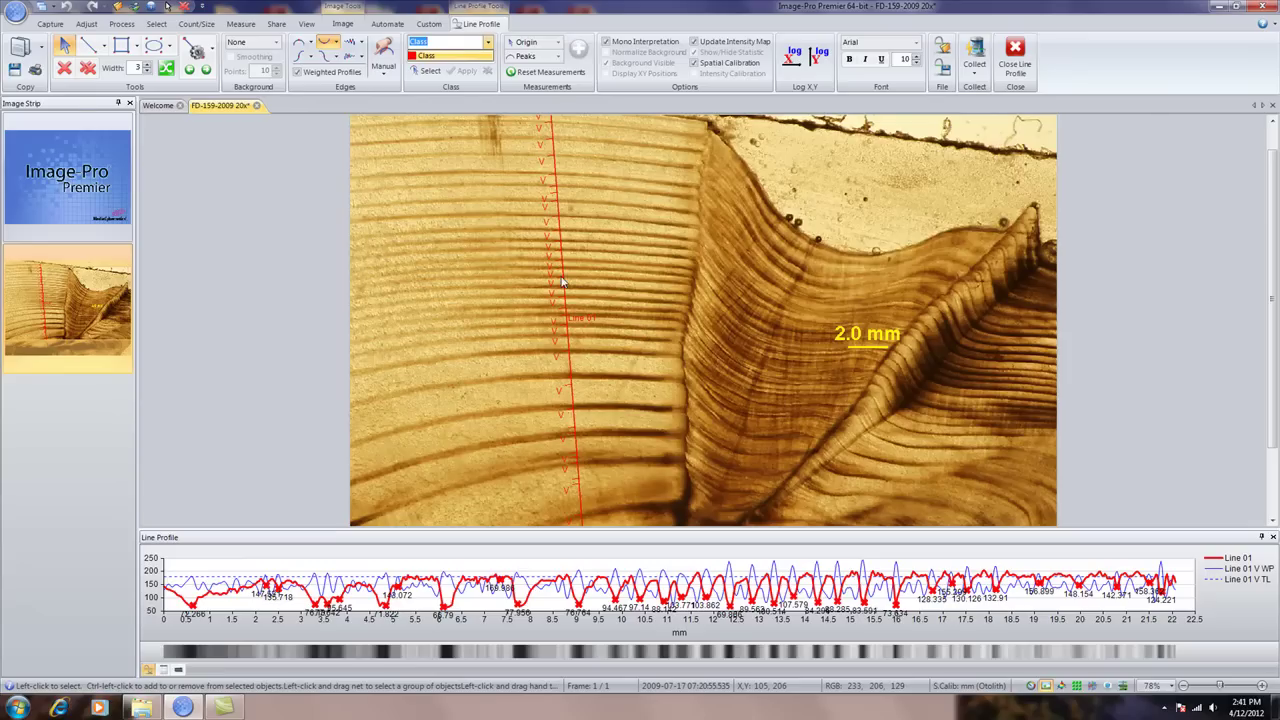
pyautogui.click(383, 76)
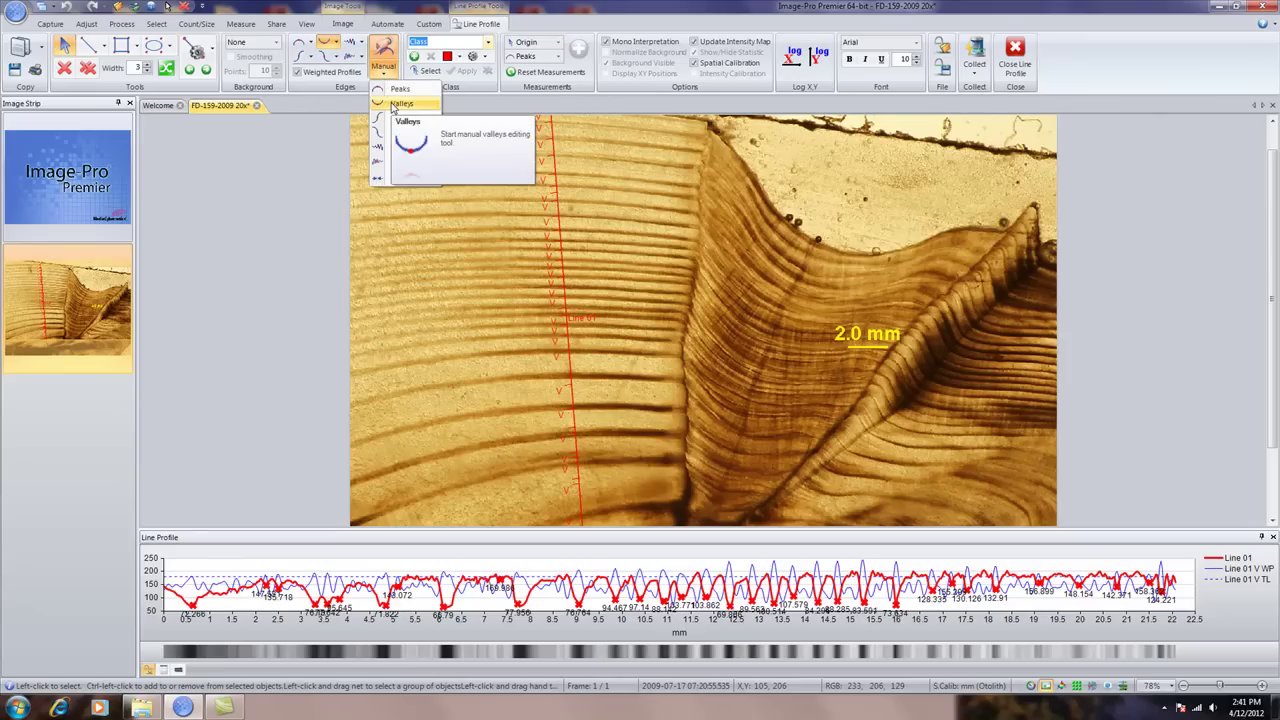
pyautogui.click(393, 105)
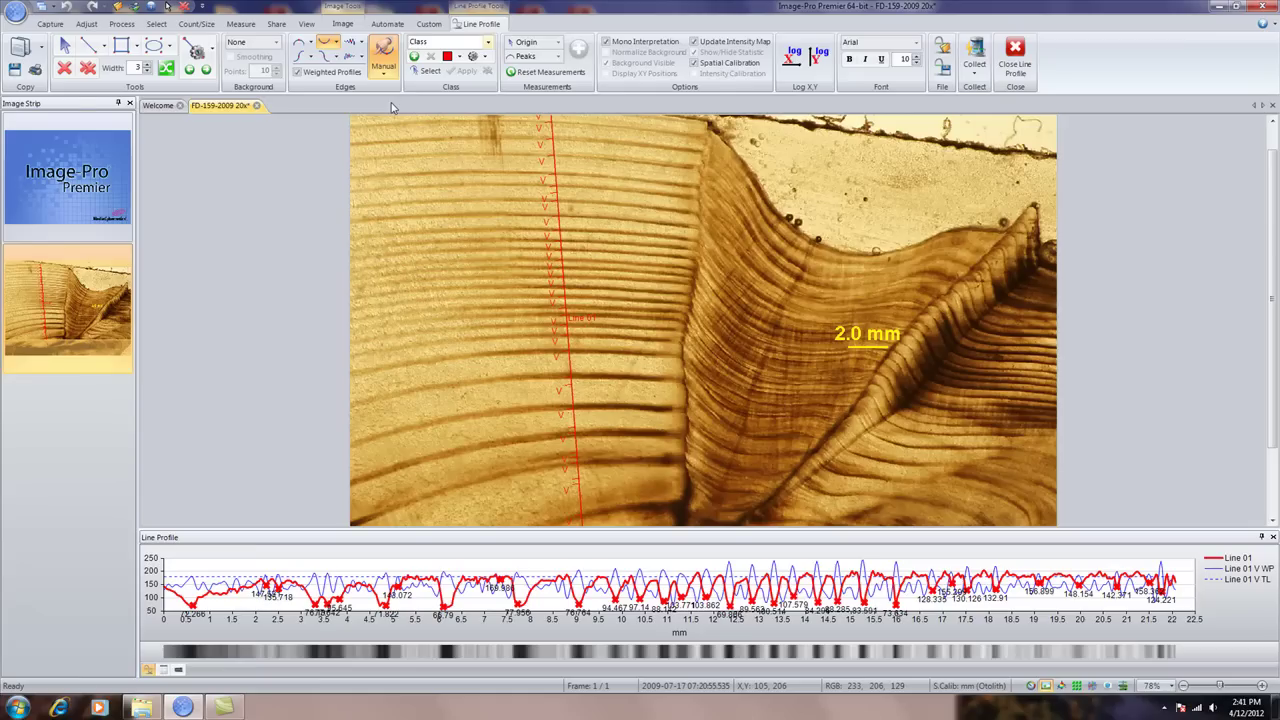
# Add a valley near 19.5 mm, remove the three spurious valleys at 2.5–3.5 mm, and accept
pyautogui.click(552, 145)
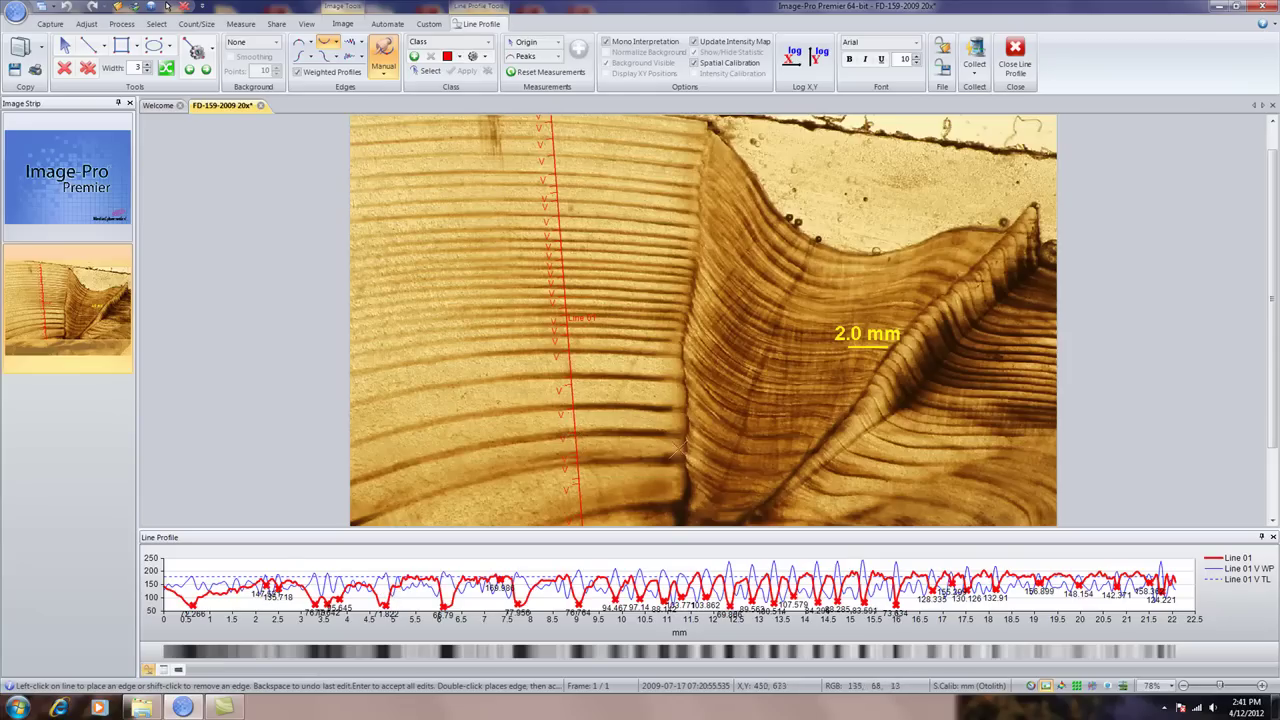
pyautogui.keyDown('shift'); pyautogui.click(575, 484); pyautogui.keyUp('shift')
pyautogui.keyDown('shift'); pyautogui.click(573, 484); pyautogui.keyUp('shift')
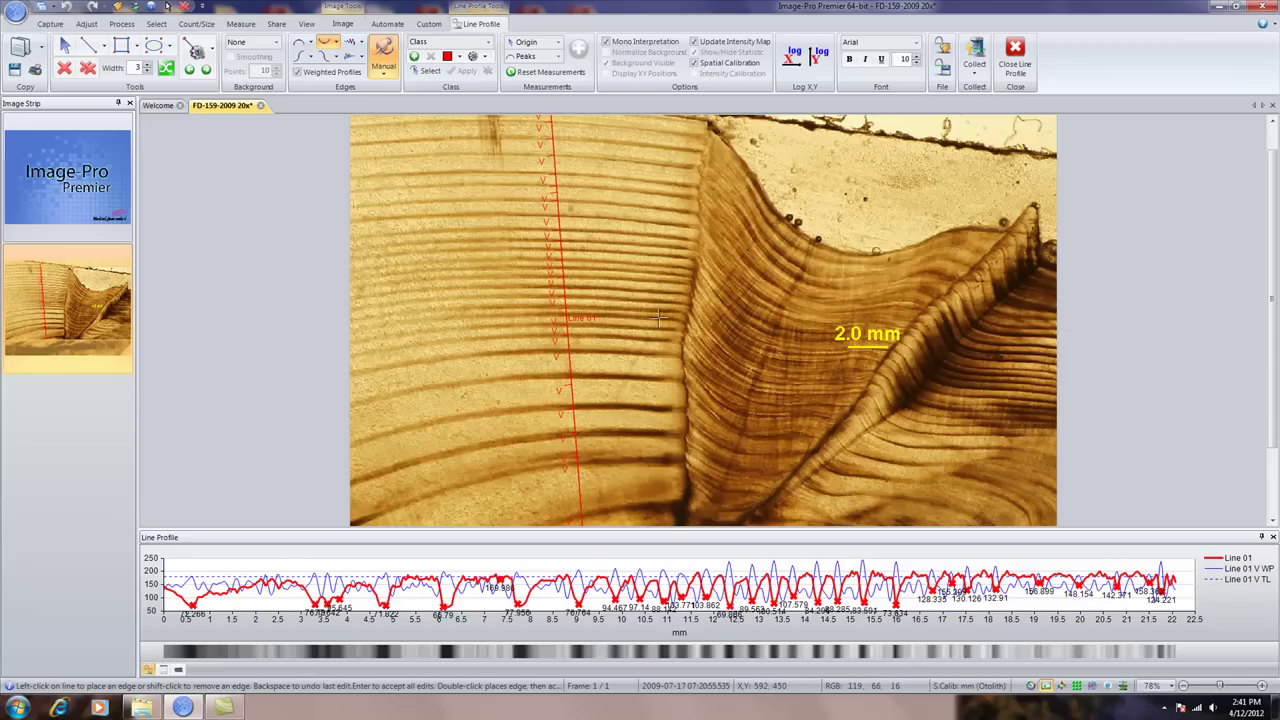
pyautogui.keyDown('shift'); pyautogui.click(572, 457); pyautogui.keyUp('shift')
pyautogui.press('Return')
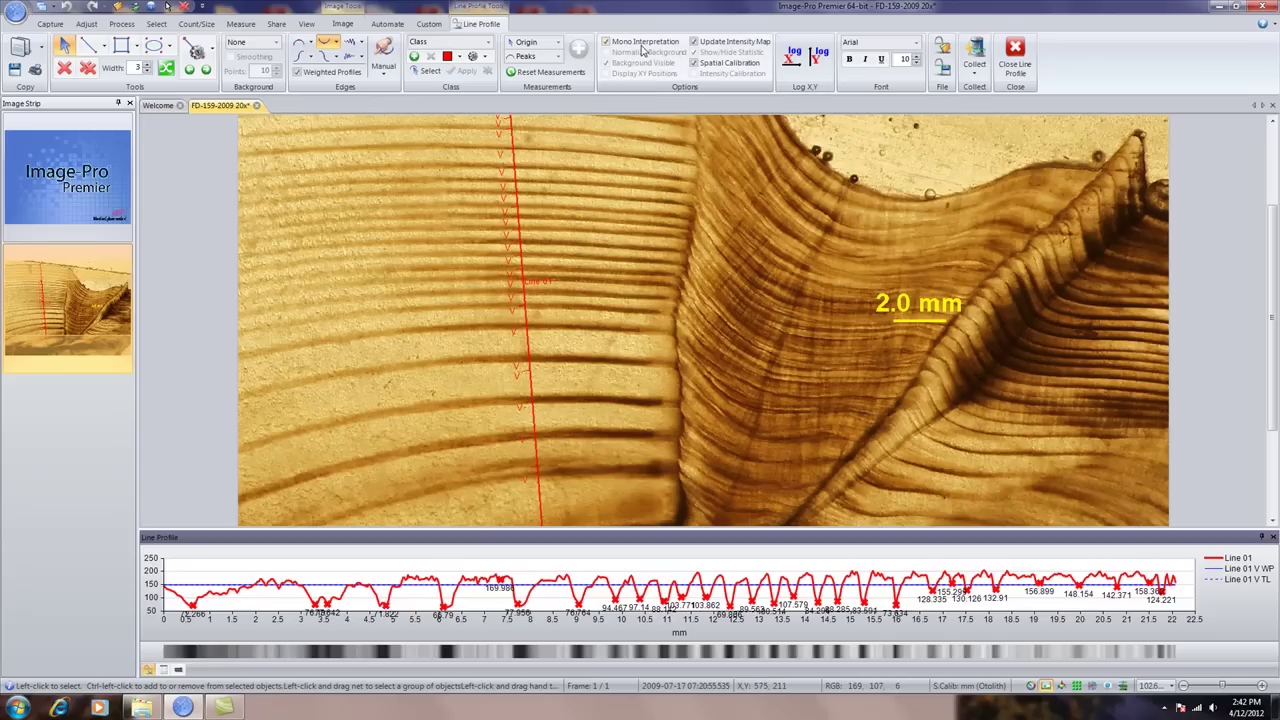
pyautogui.click(606, 42)
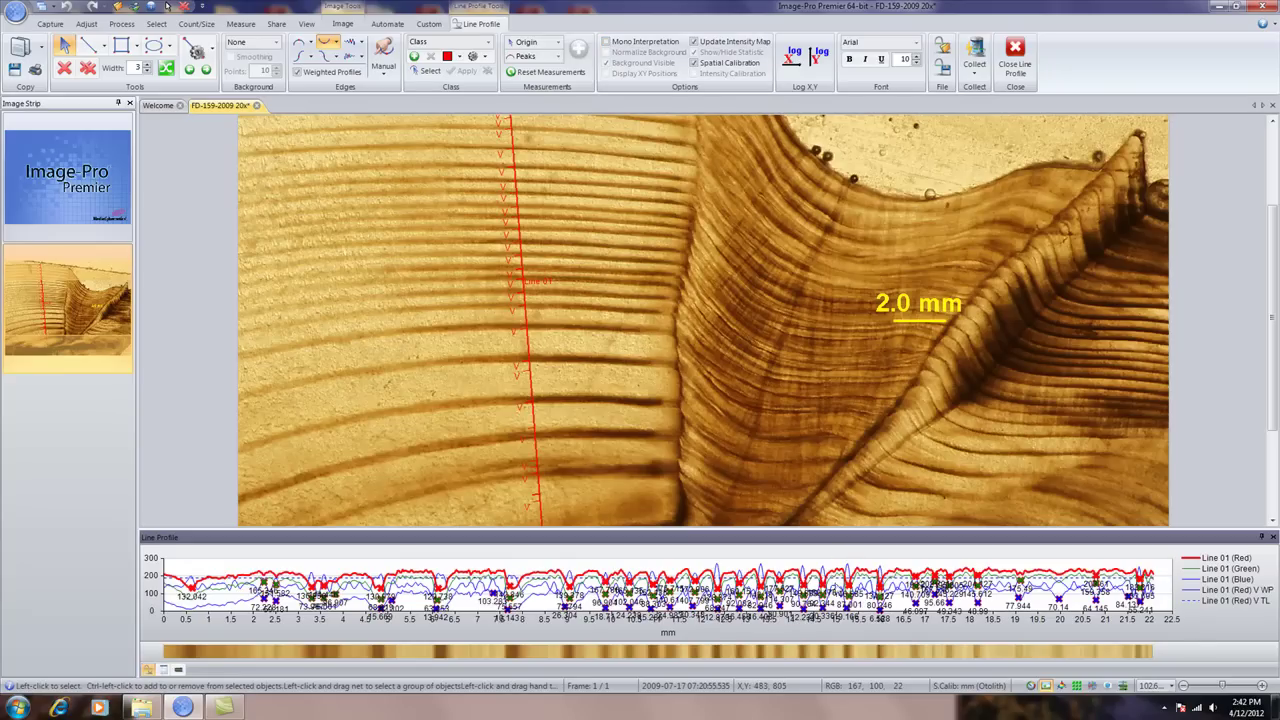
pyautogui.click(606, 42)
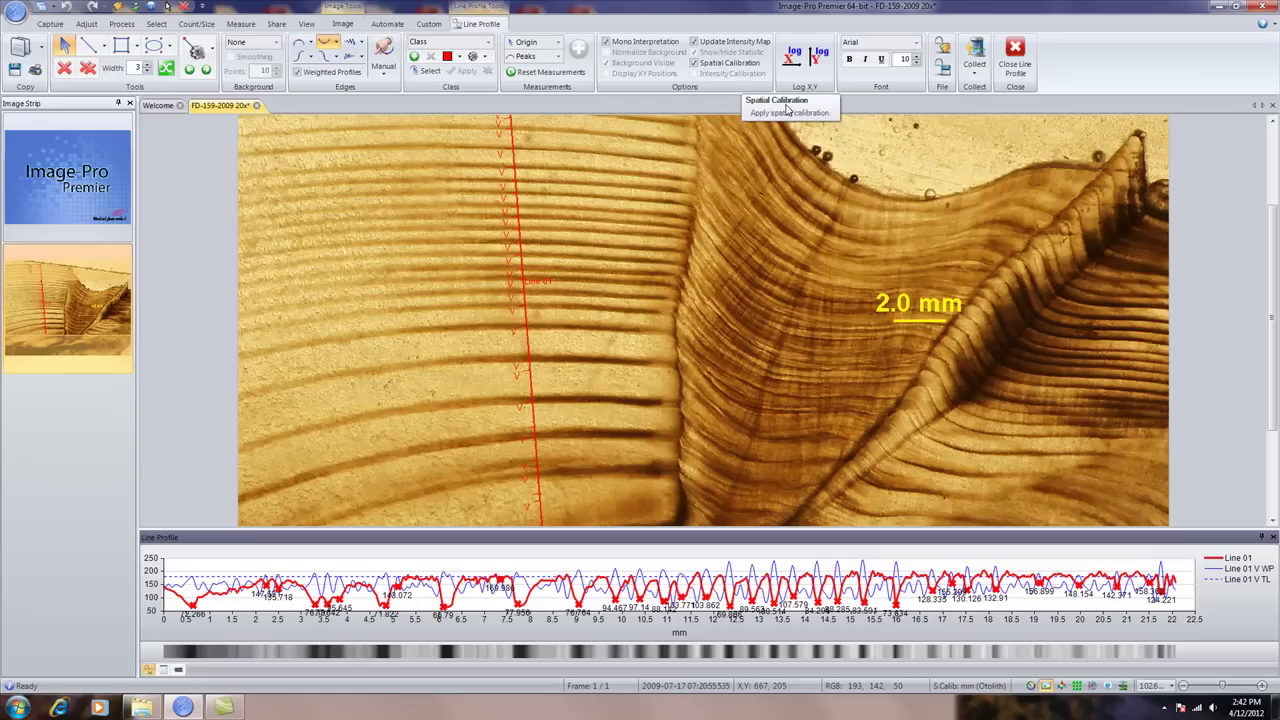
# Set origin and destination to Valleys, add the valley-to-valley spacings, and enlarge the table
pyautogui.click(559, 43)
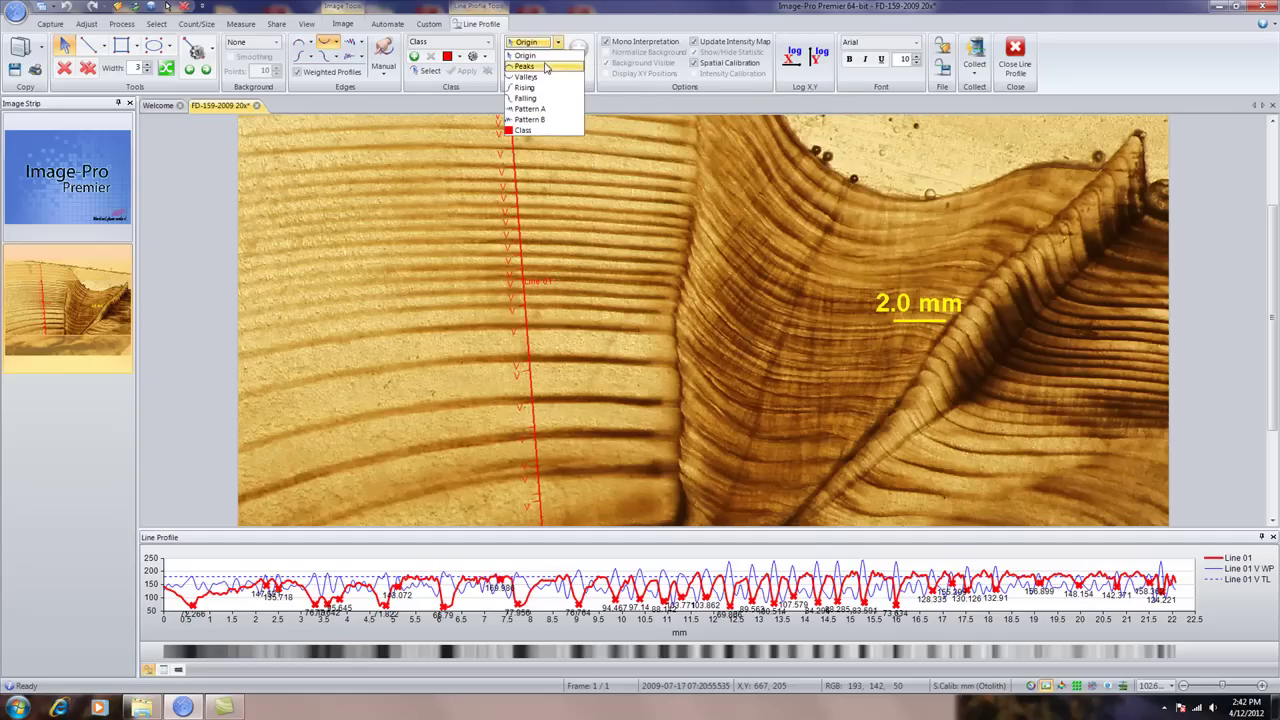
pyautogui.click(541, 75)
pyautogui.click(557, 56)
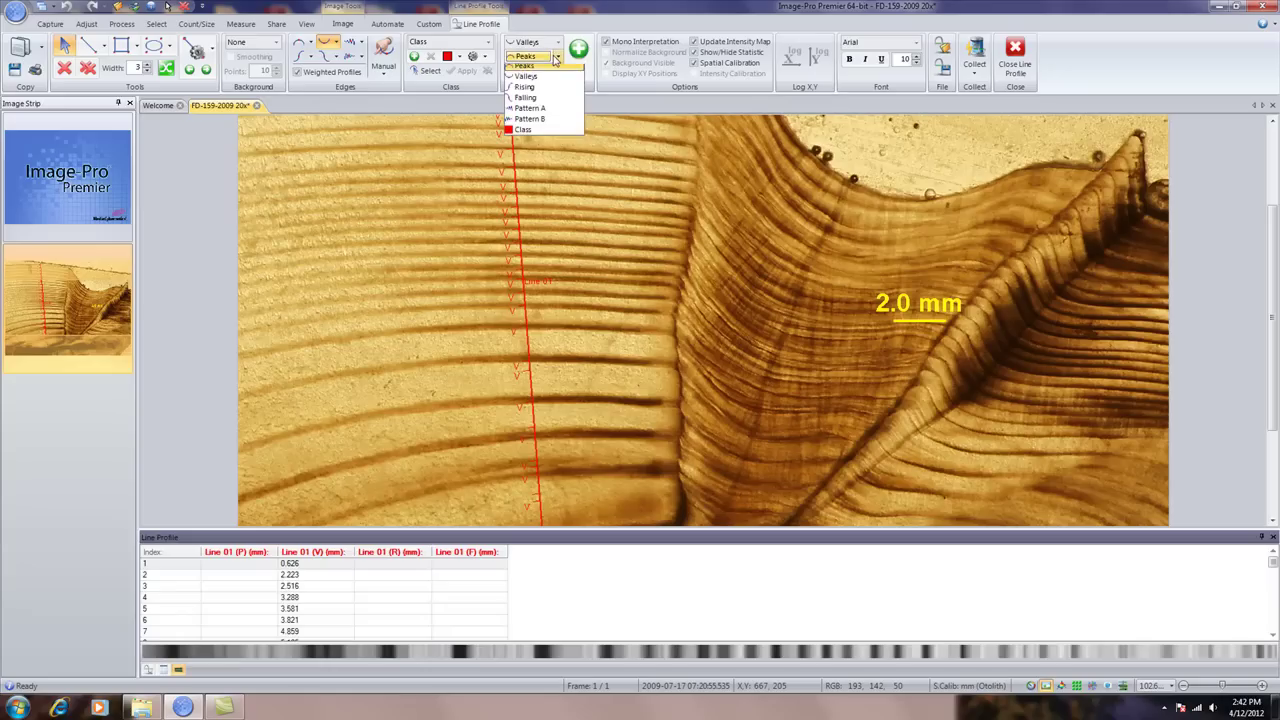
pyautogui.click(526, 80)
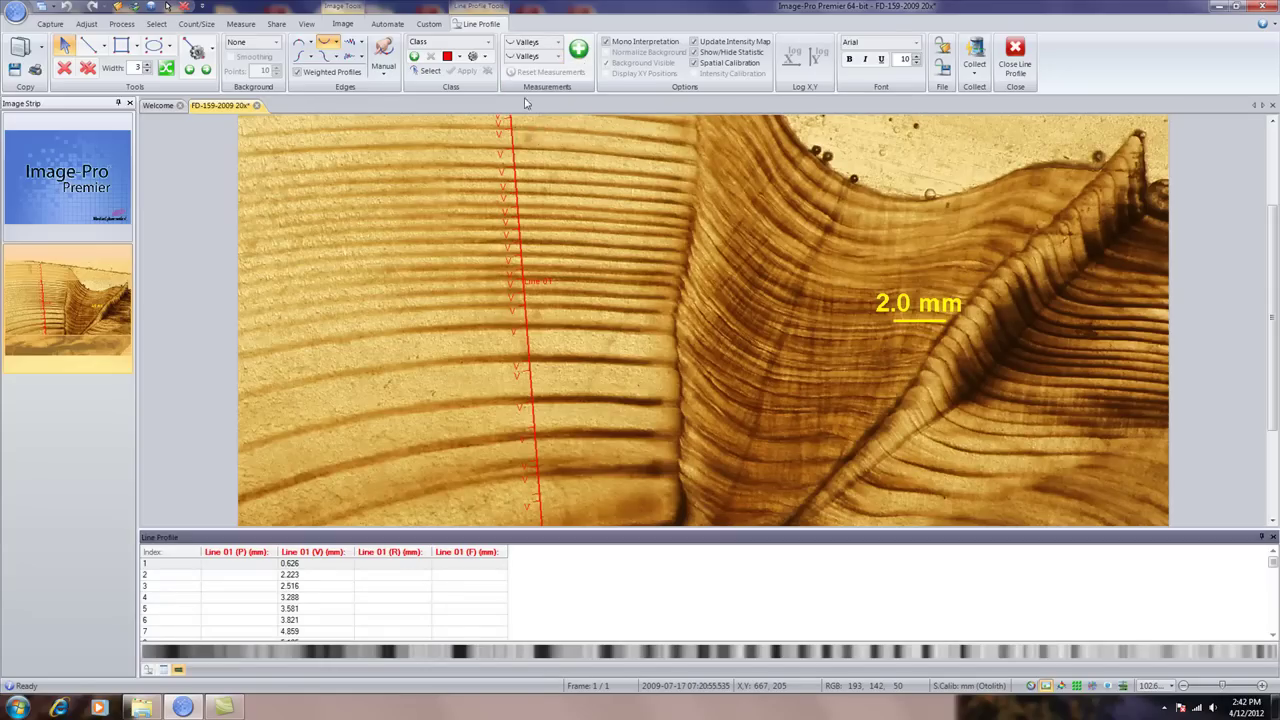
pyautogui.click(579, 50)
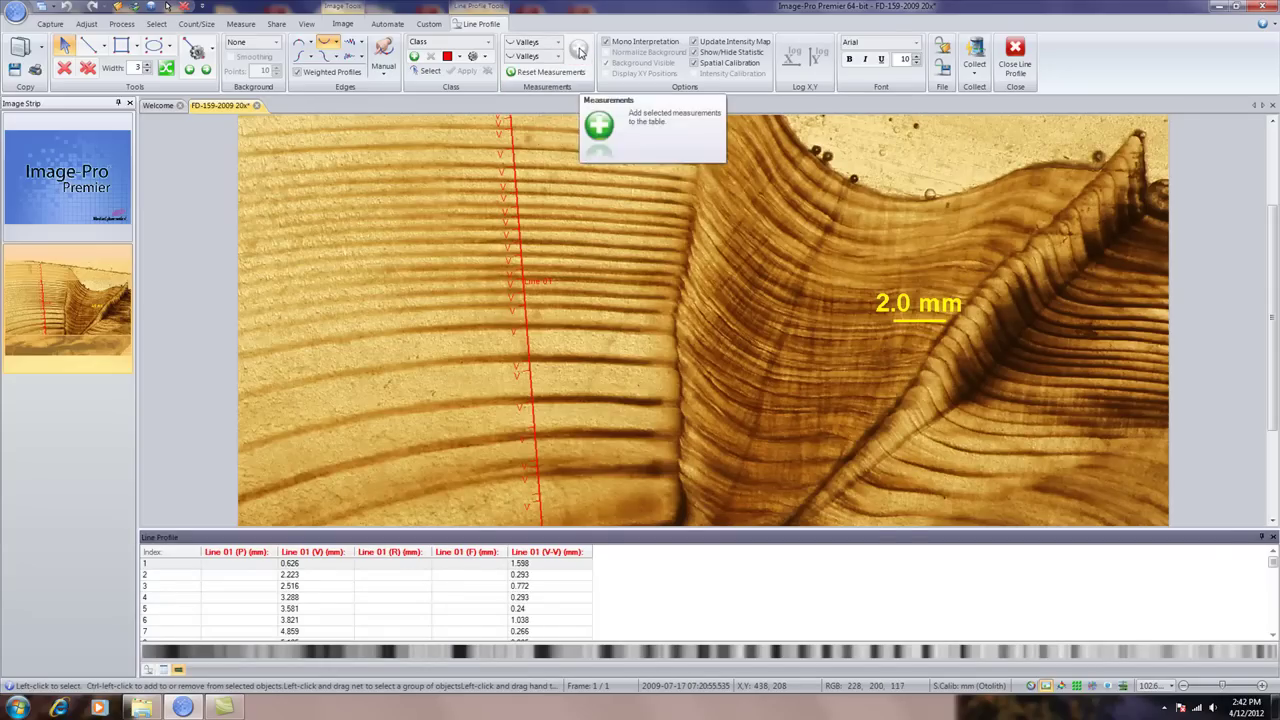
pyautogui.moveTo(441, 529); pyautogui.dragTo(441, 377)
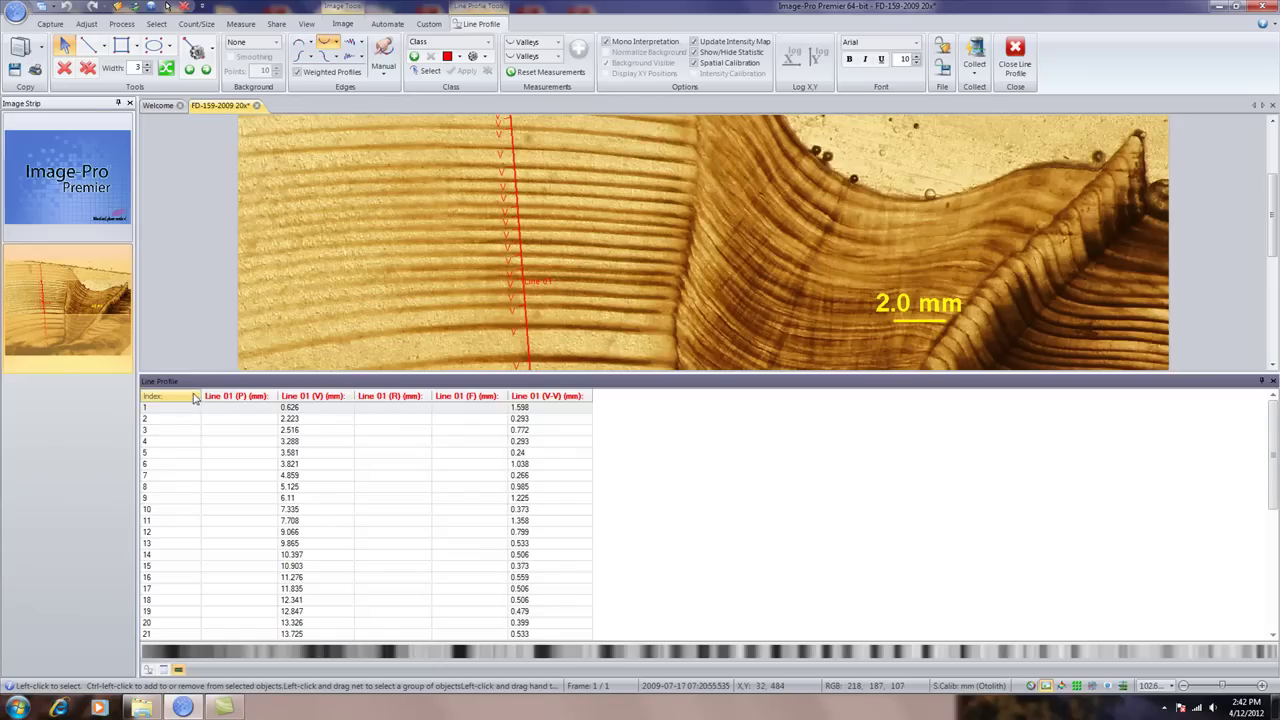
# Cycle the Line Profile through graph and data views back to the valley table, then shrink it
pyautogui.click(164, 670)
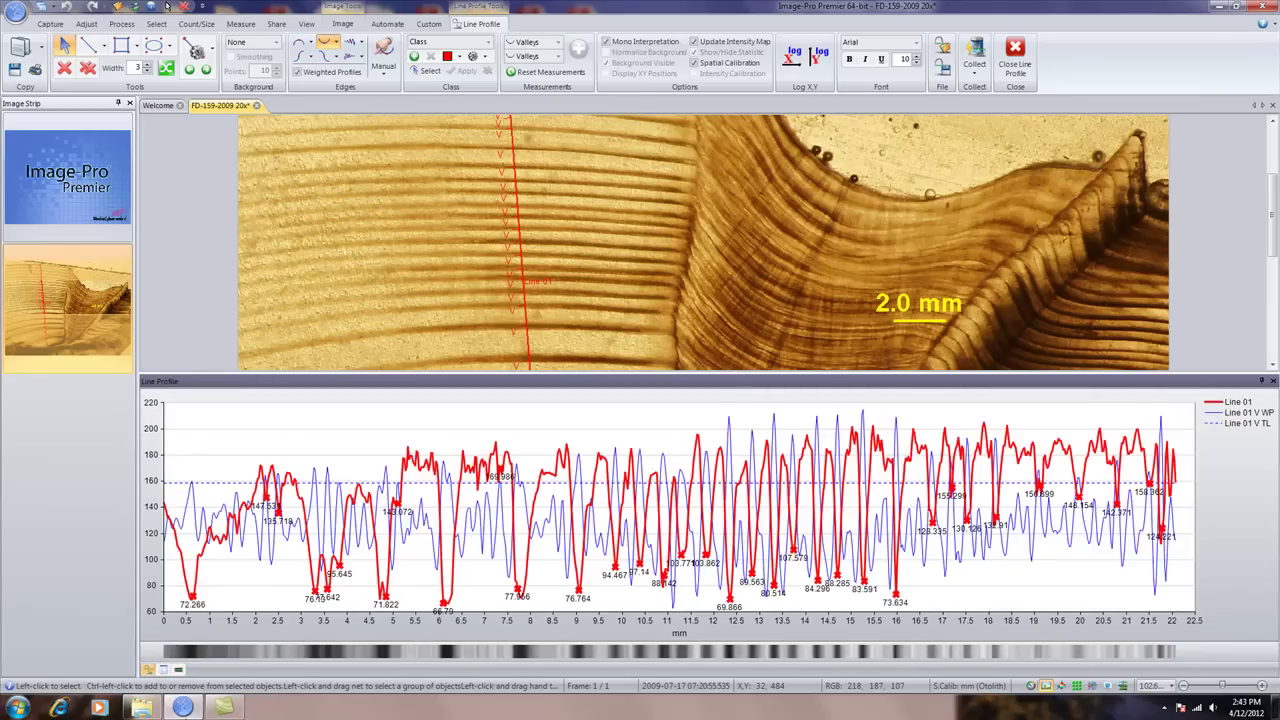
pyautogui.click(164, 671)
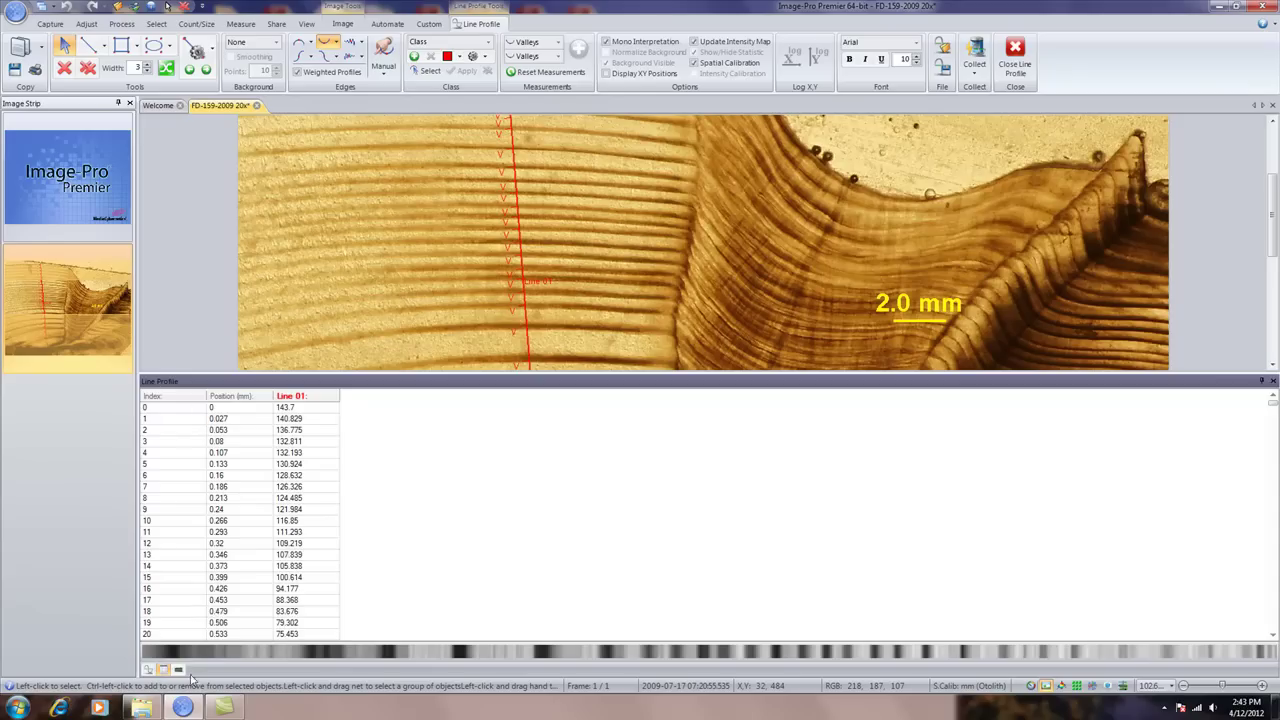
pyautogui.click(178, 670)
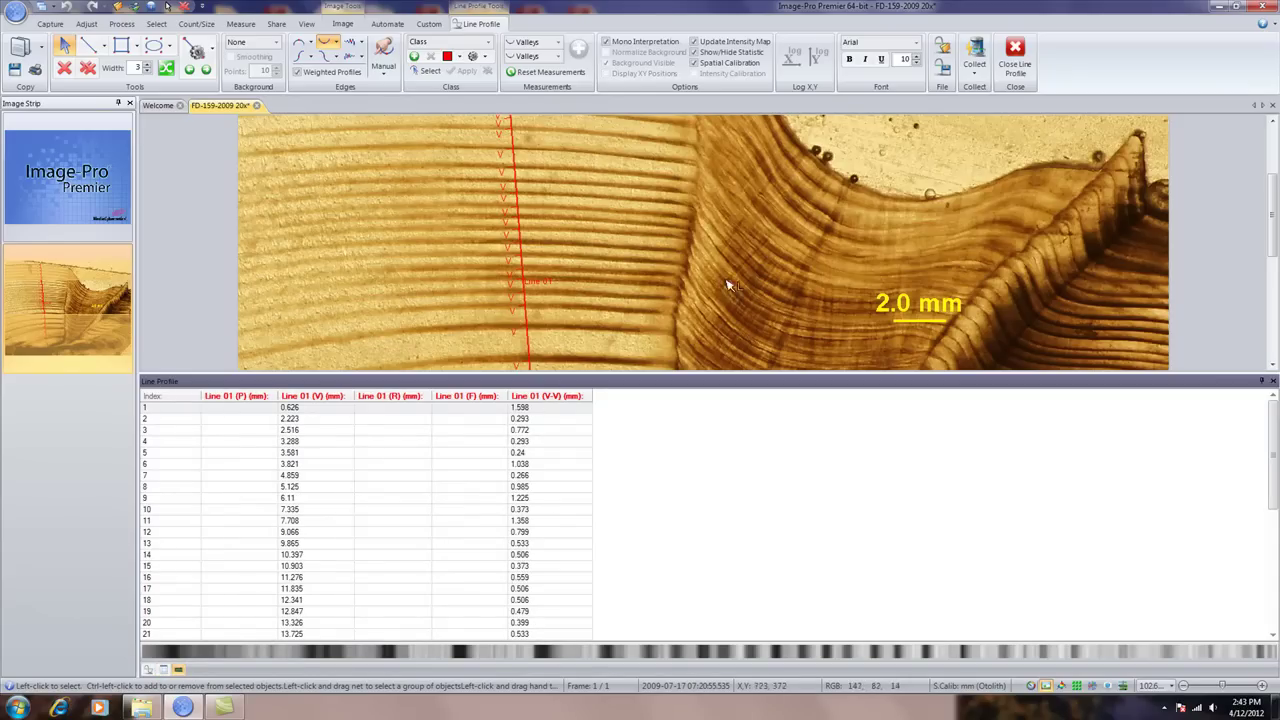
pyautogui.moveTo(727, 380); pyautogui.dragTo(731, 545)
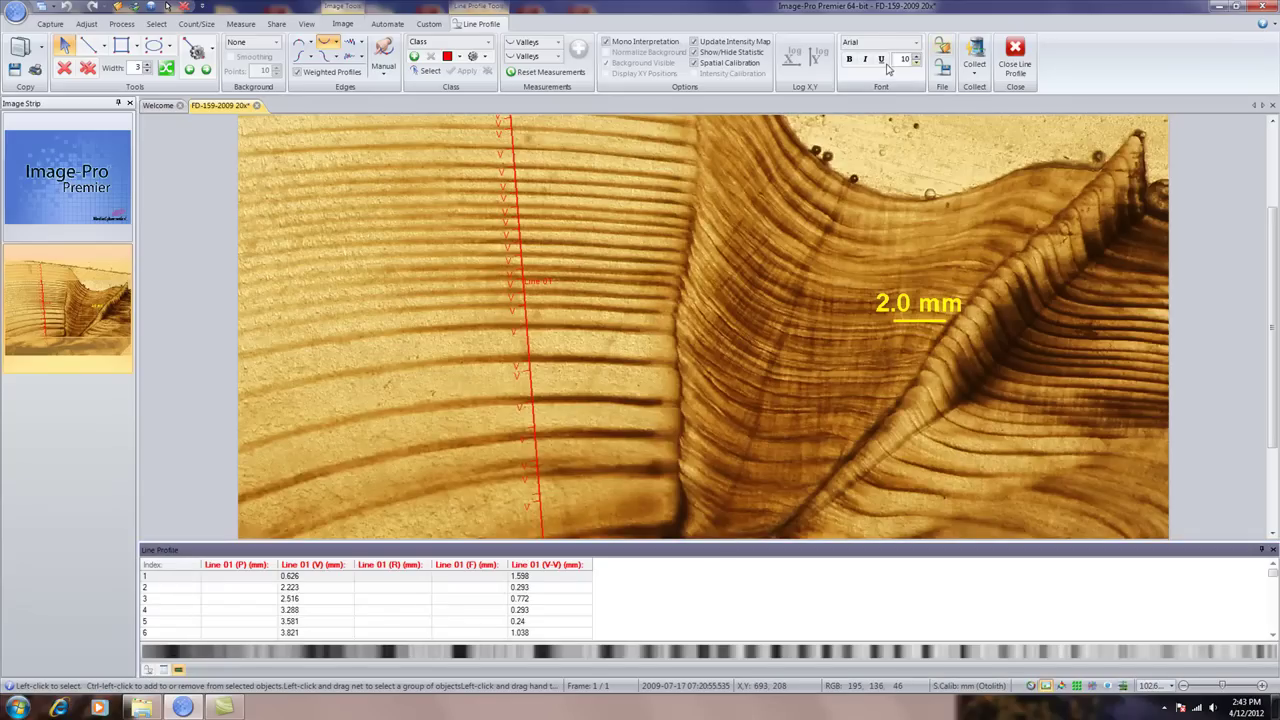
# Format the valley and Line 01 labels as Arial Black, bold, italic and underlined
pyautogui.click(916, 42)
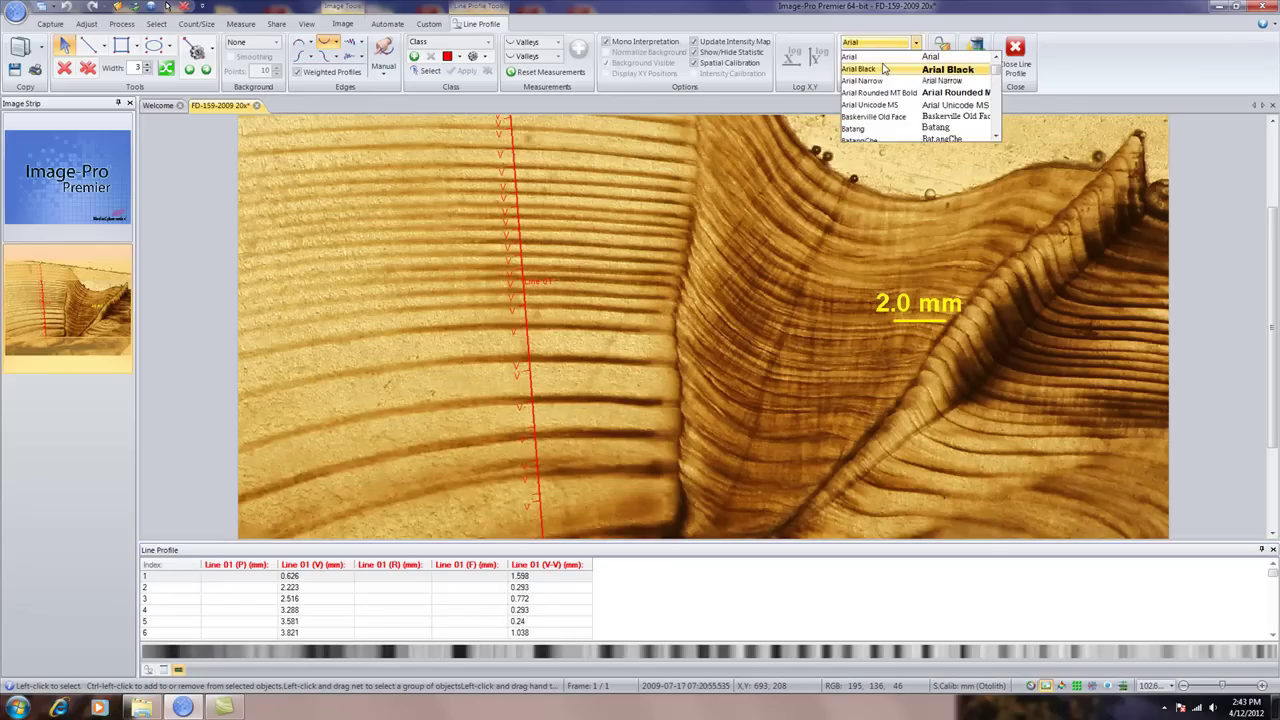
pyautogui.click(870, 64)
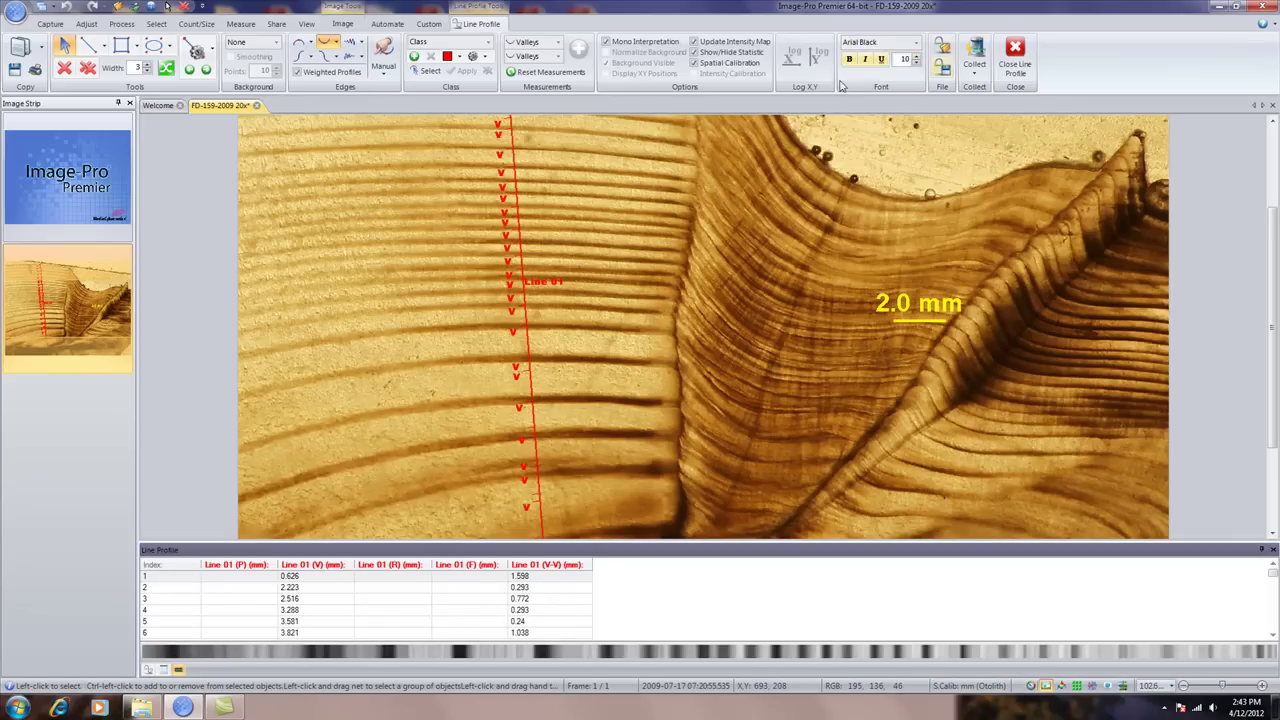
pyautogui.click(917, 57)
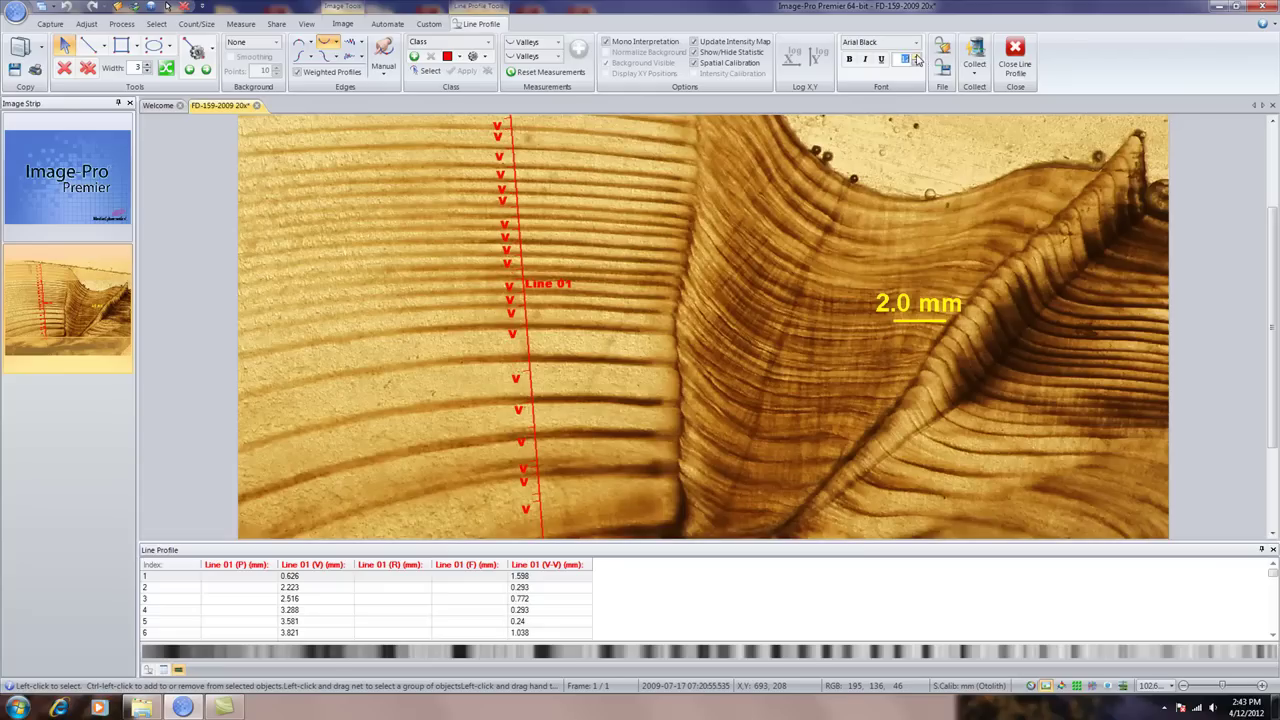
pyautogui.click(865, 59)
pyautogui.click(881, 59)
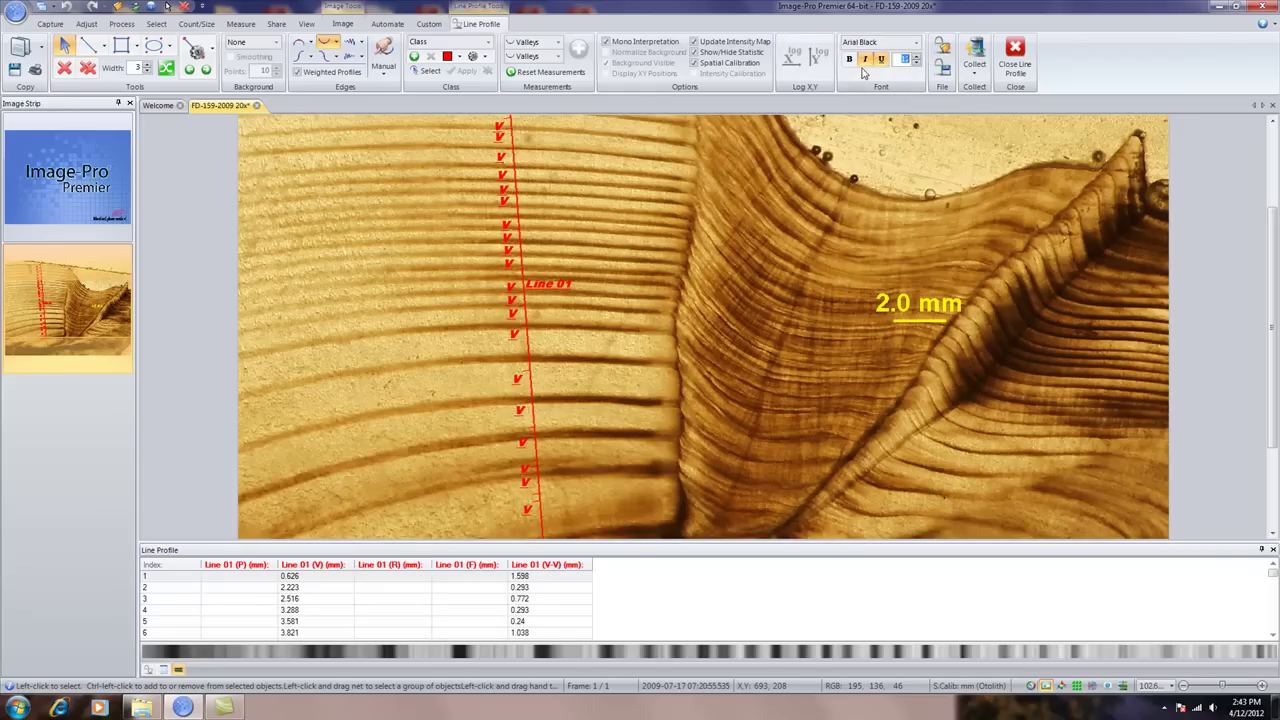